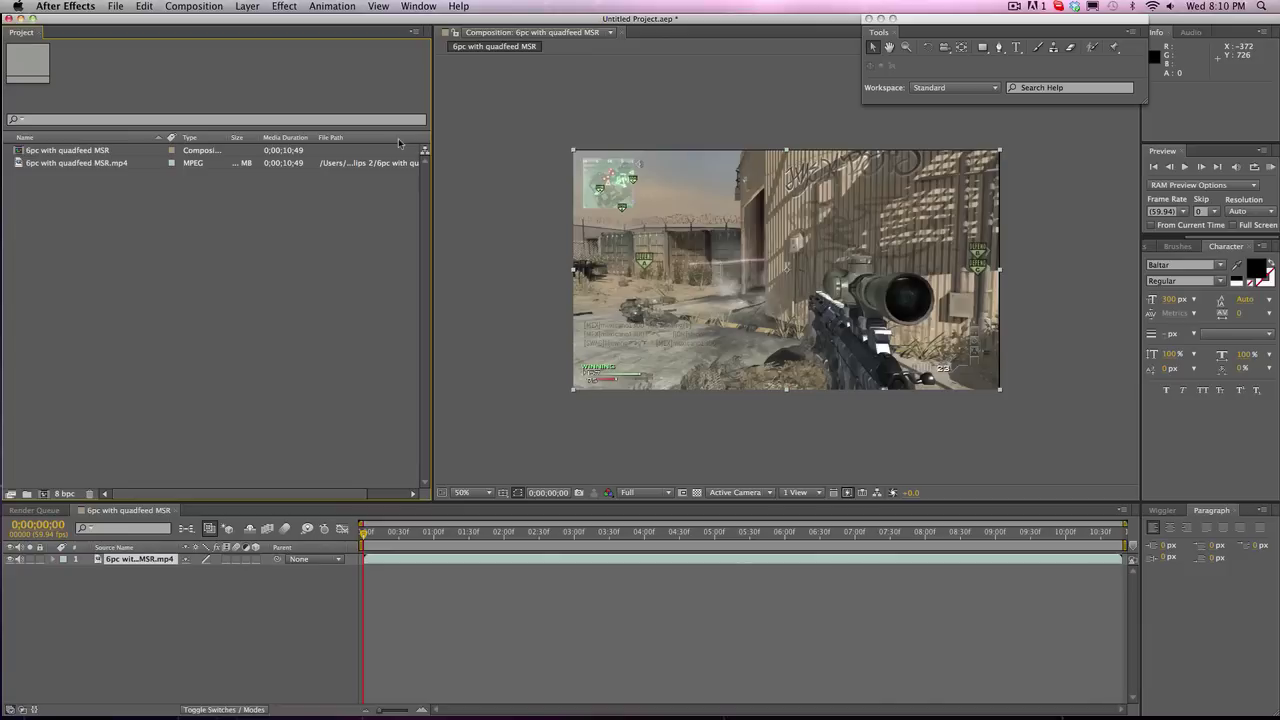
Reselect the gameplay clip layer and expand its property groups to show Transform and Audio.
{"action": "left_click", "coordinate": [148, 570]}
{"action": "left_click", "coordinate": [140, 563]}
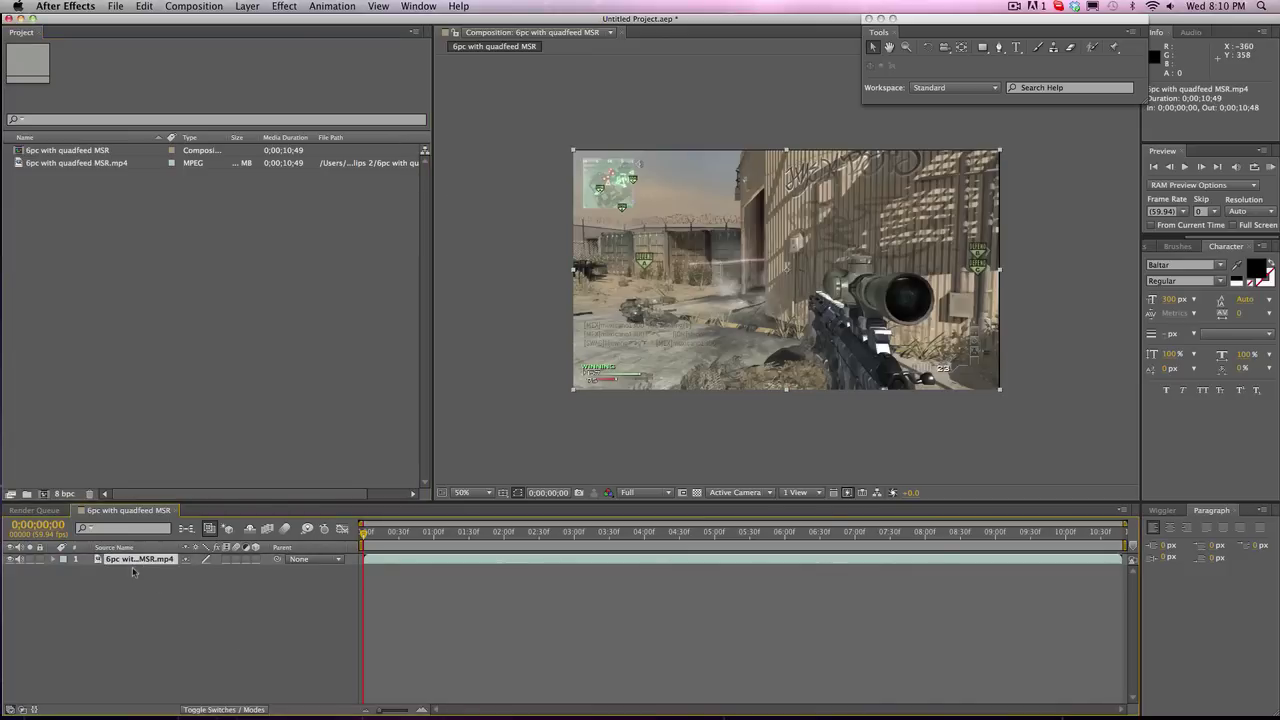
{"action": "left_click", "coordinate": [54, 560]}
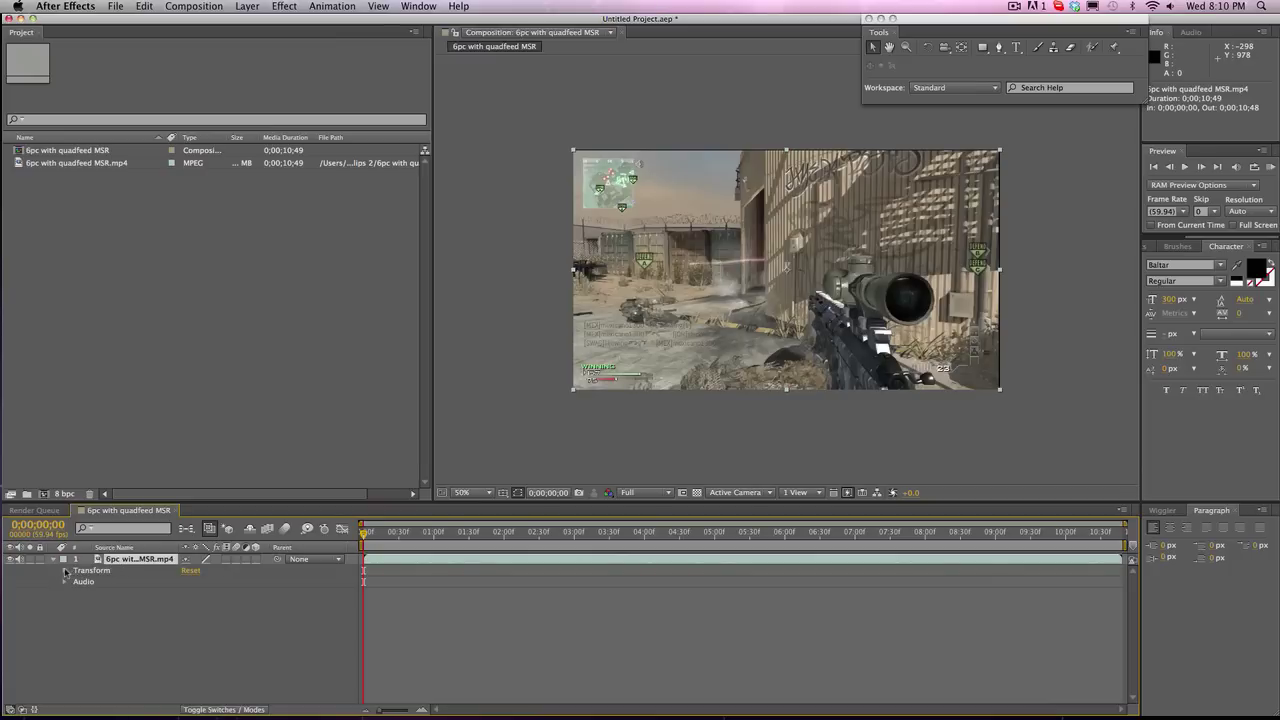
Reveal the clip's Transform properties, trial-scrub Anchor Point and Position, then undo both back to 640,360.
{"action": "left_click", "coordinate": [65, 571]}
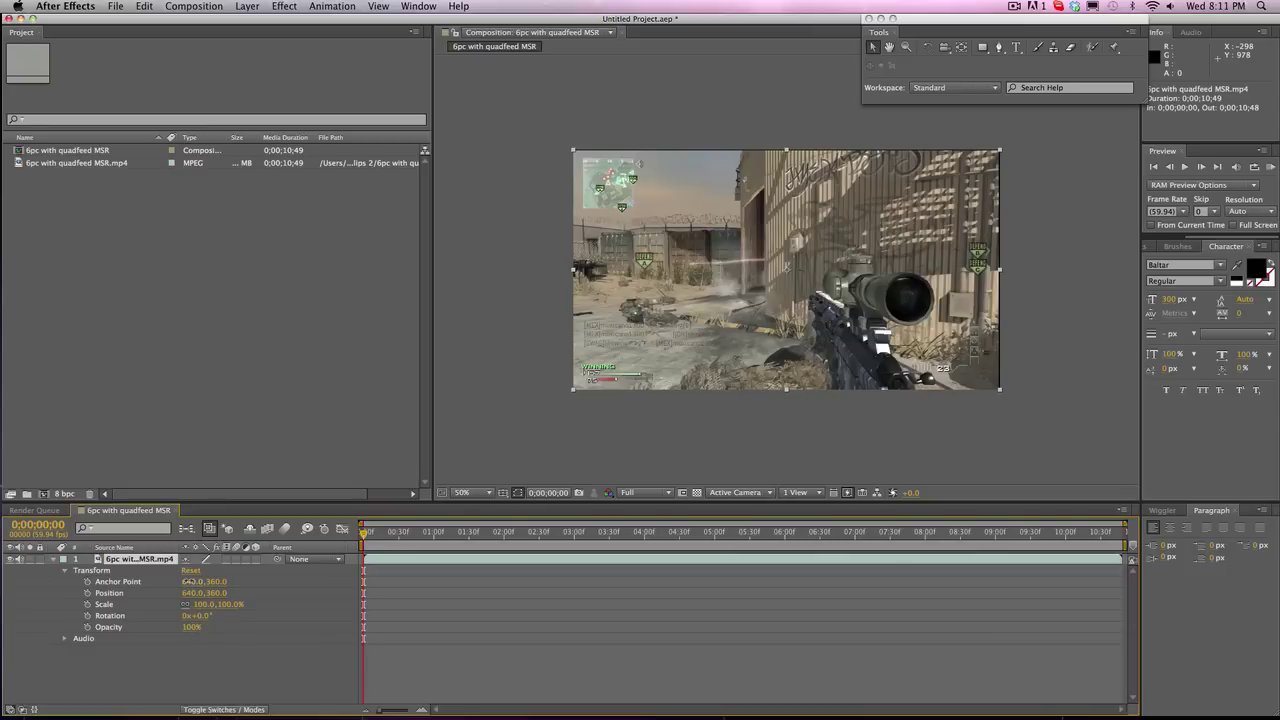
{"action": "left_click_drag", "start_coordinate": [188, 581], "coordinate": [70, 460]}
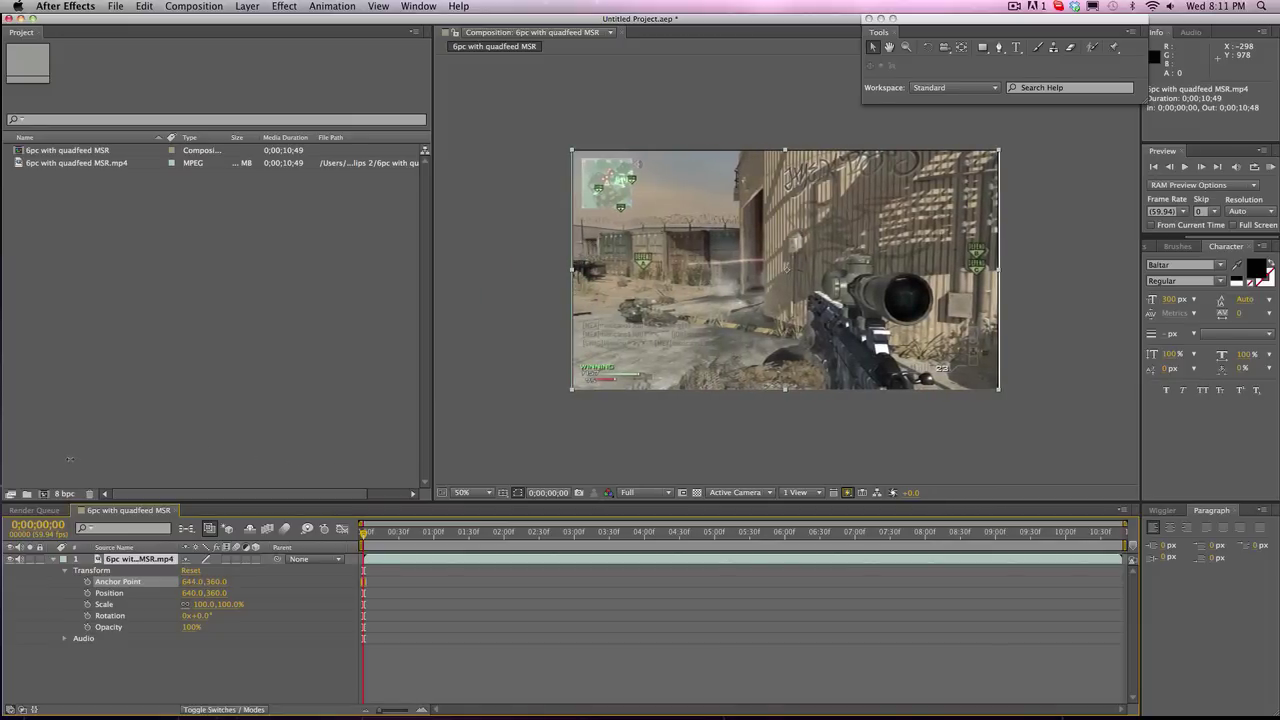
{"action": "key", "text": "Return"}
{"action": "key", "text": "ctrl+z"}
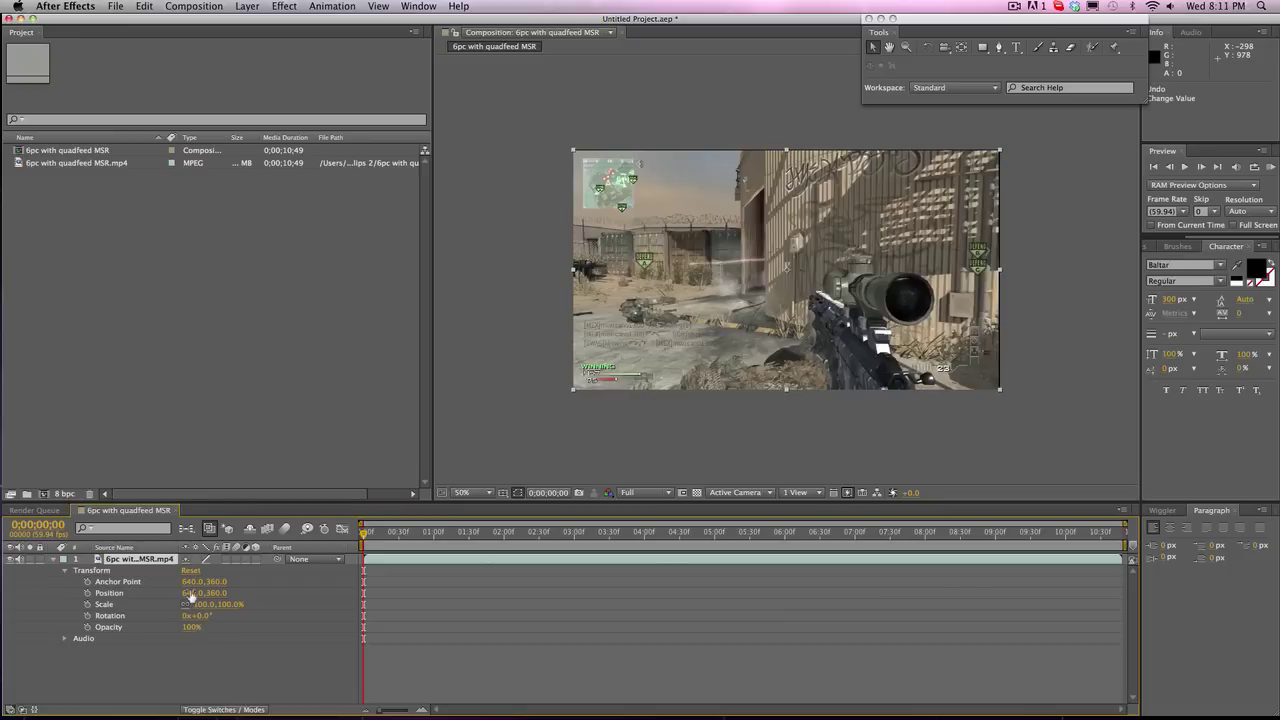
{"action": "left_click_drag", "start_coordinate": [190, 593], "coordinate": [258, 593]}
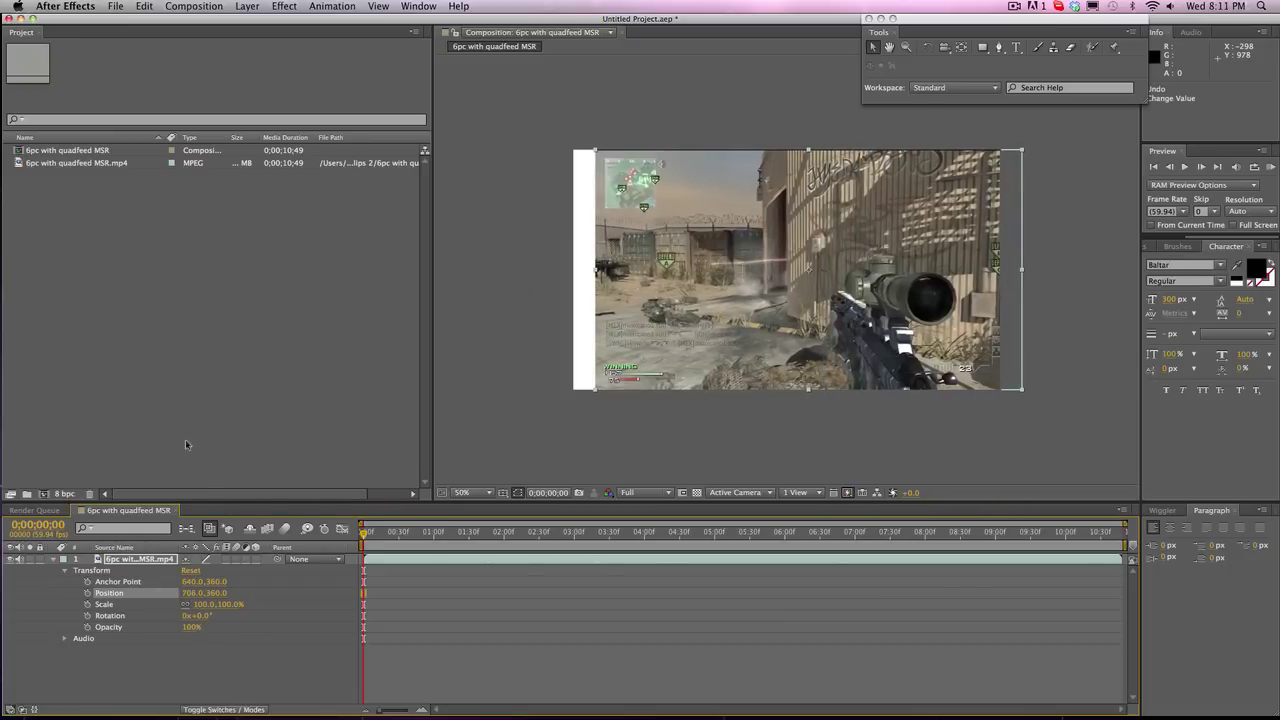
{"action": "key", "text": "super+z"}
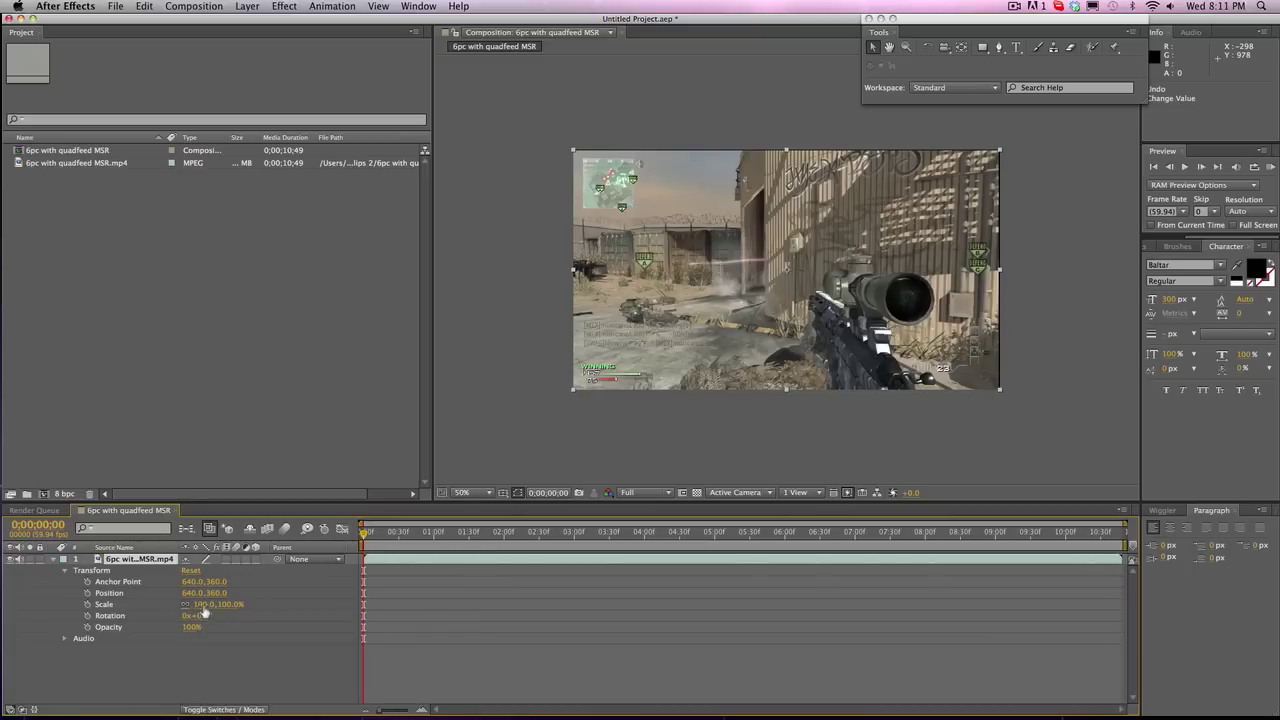
{"action": "mouse_move", "coordinate": [202, 607]}
{"action": "left_mouse_down"}
{"action": "mouse_move", "coordinate": [249, 607]}
{"action": "mouse_move", "coordinate": [187, 605]}
{"action": "left_mouse_up"}
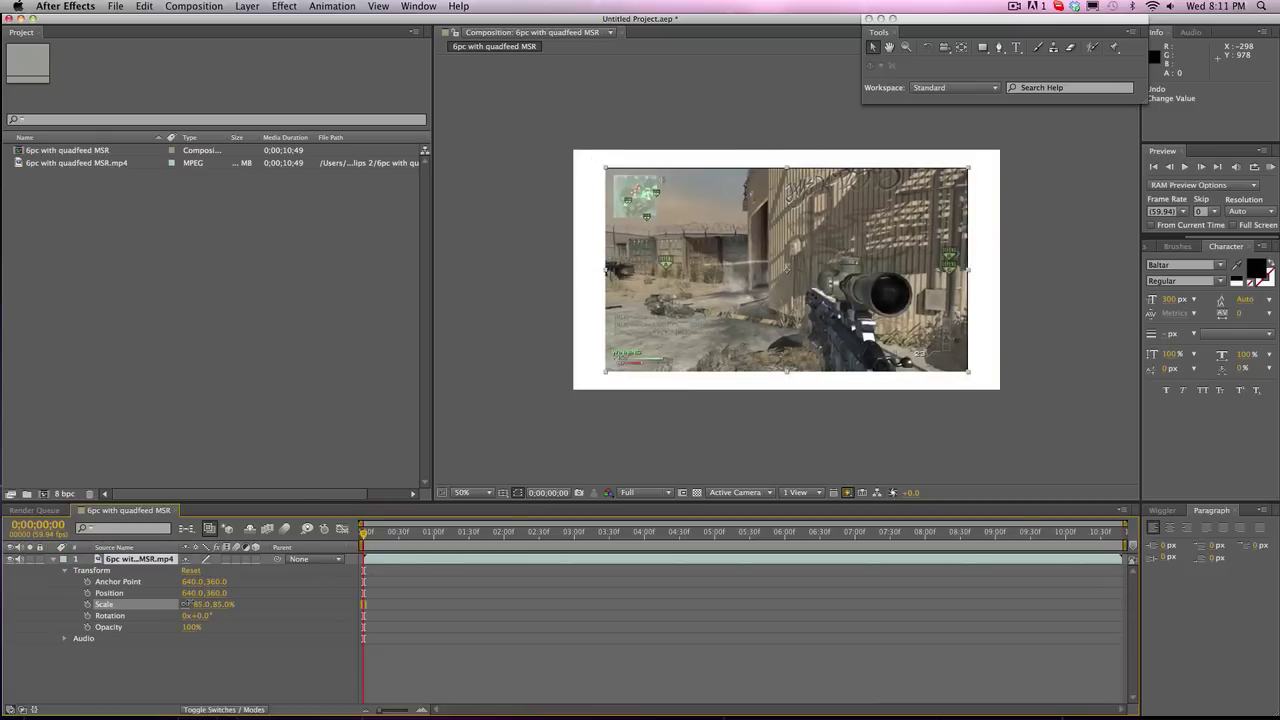
{"action": "left_click", "coordinate": [184, 604]}
{"action": "left_click_drag", "start_coordinate": [194, 606], "coordinate": [790, 589]}
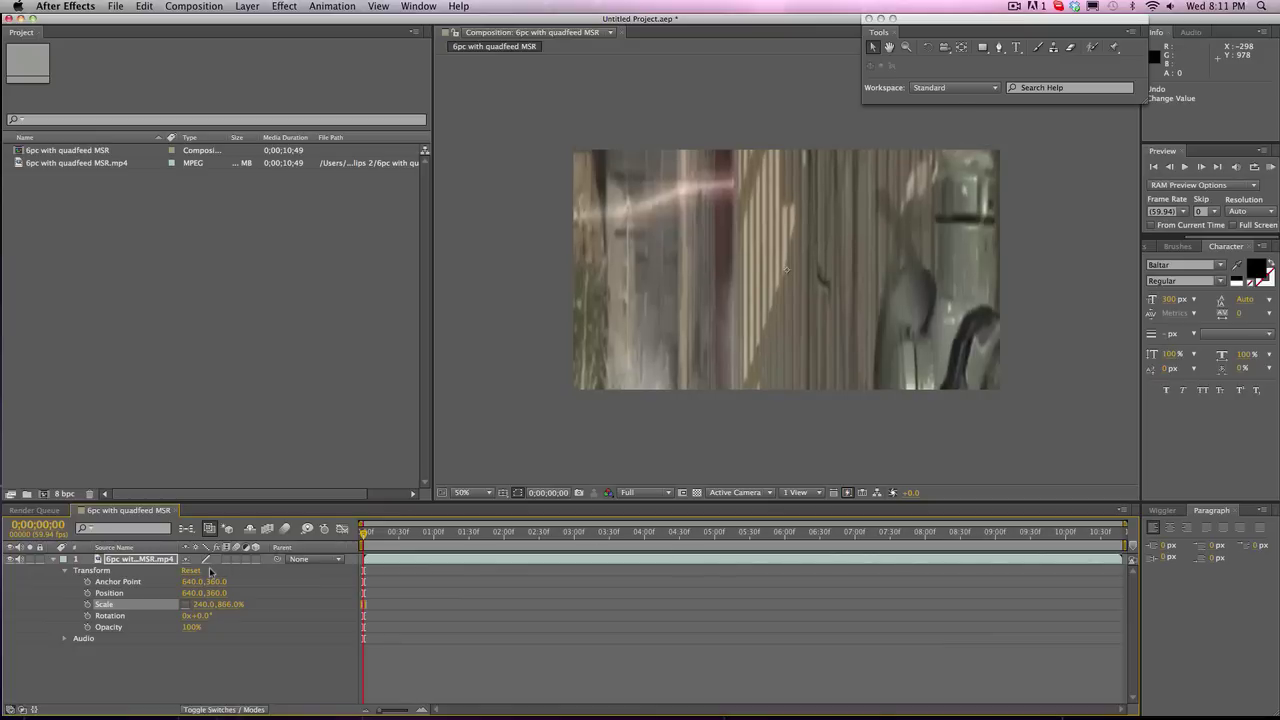
{"action": "left_click", "coordinate": [185, 604]}
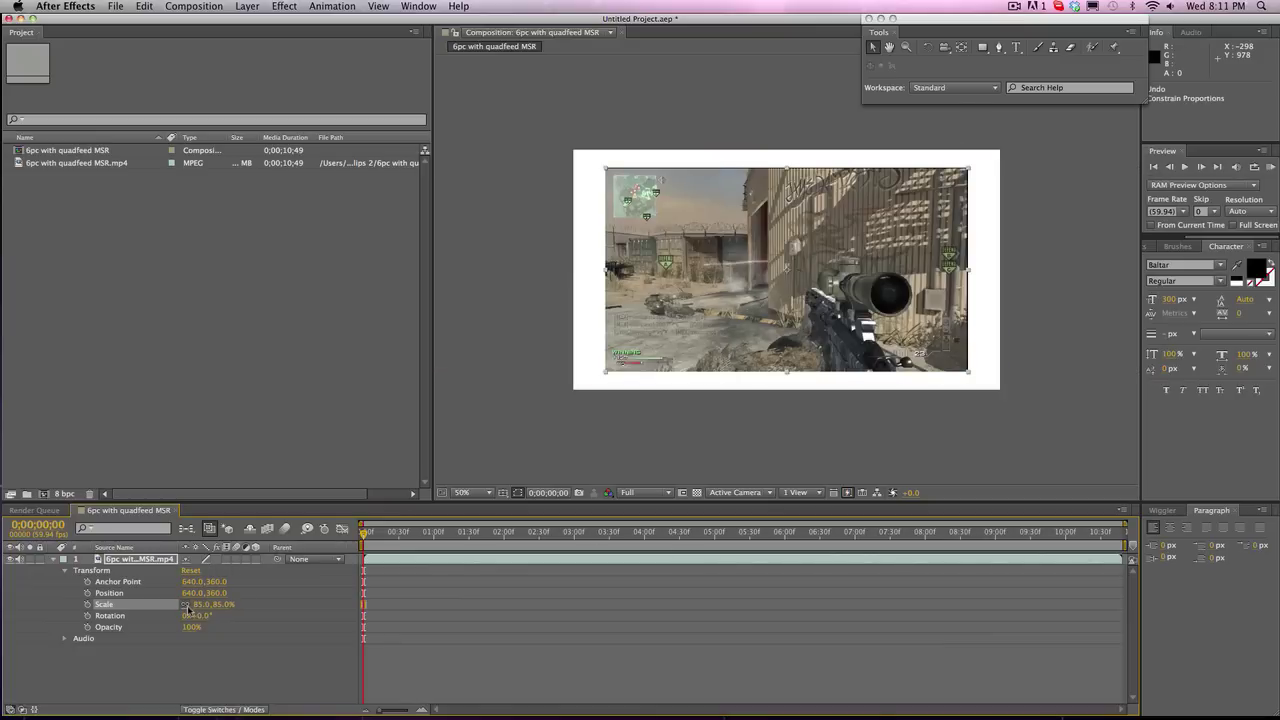
{"action": "left_click", "coordinate": [198, 604]}
{"action": "type", "text": "100"}
{"action": "key", "text": "Return"}
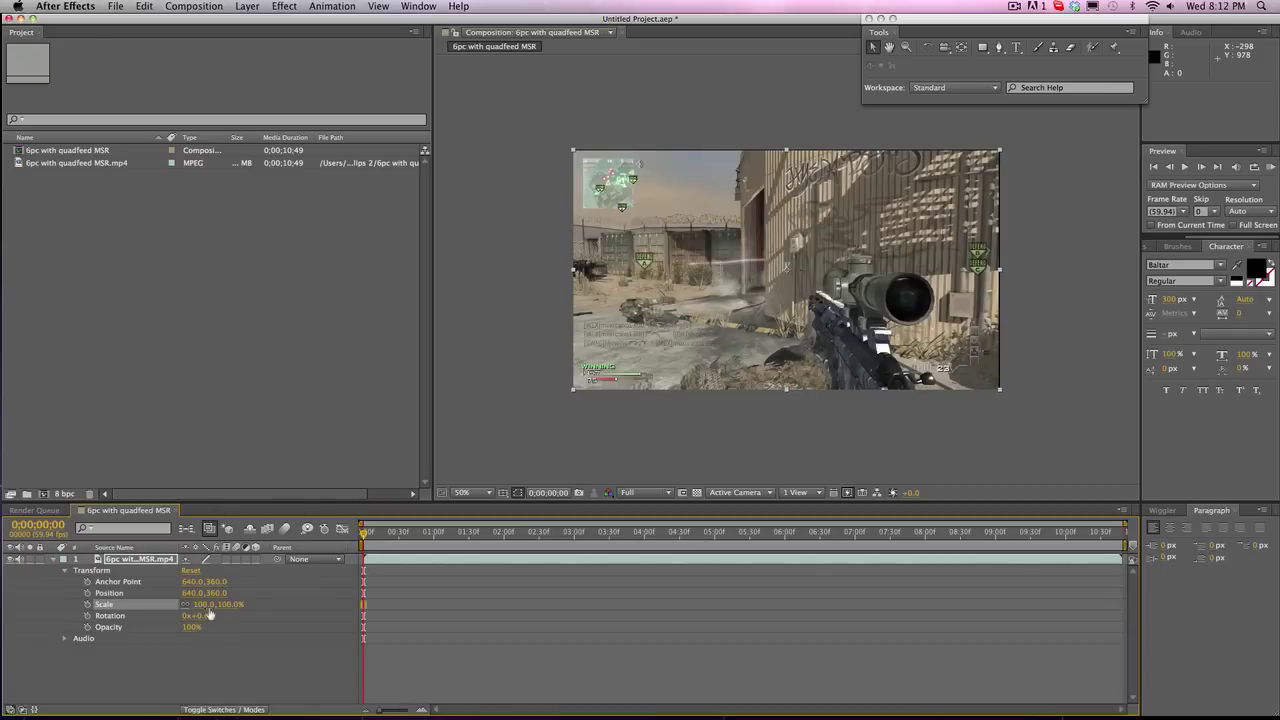
{"action": "left_click", "coordinate": [205, 605]}
{"action": "type", "text": "110"}
{"action": "key", "text": "Return"}
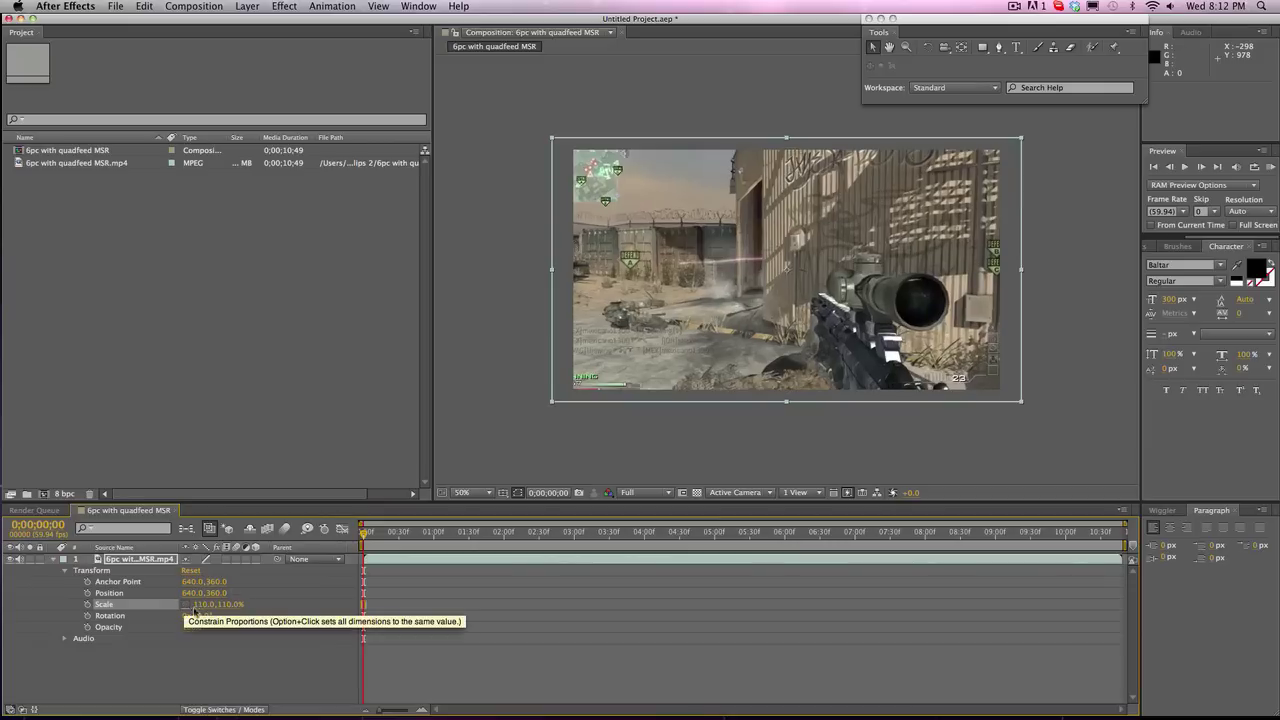
{"action": "left_click", "coordinate": [185, 605]}
{"action": "left_click", "coordinate": [205, 605]}
{"action": "type", "text": "100"}
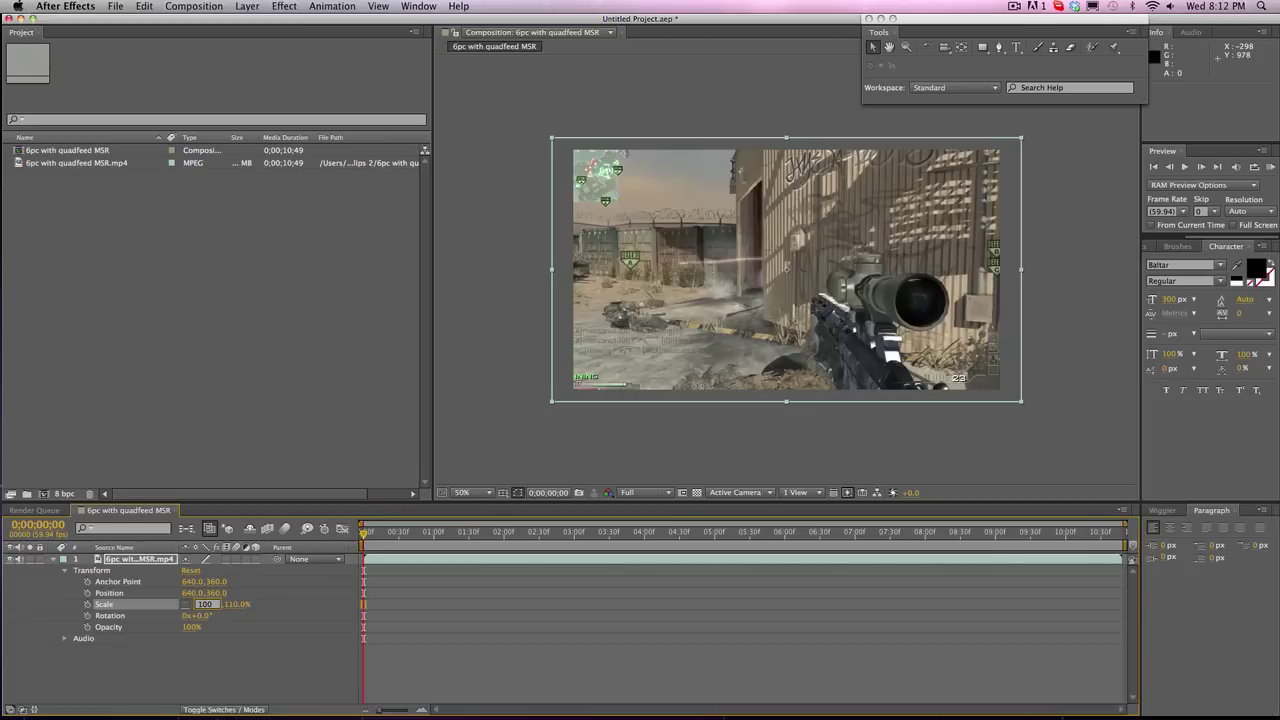
{"action": "key", "text": "Return"}
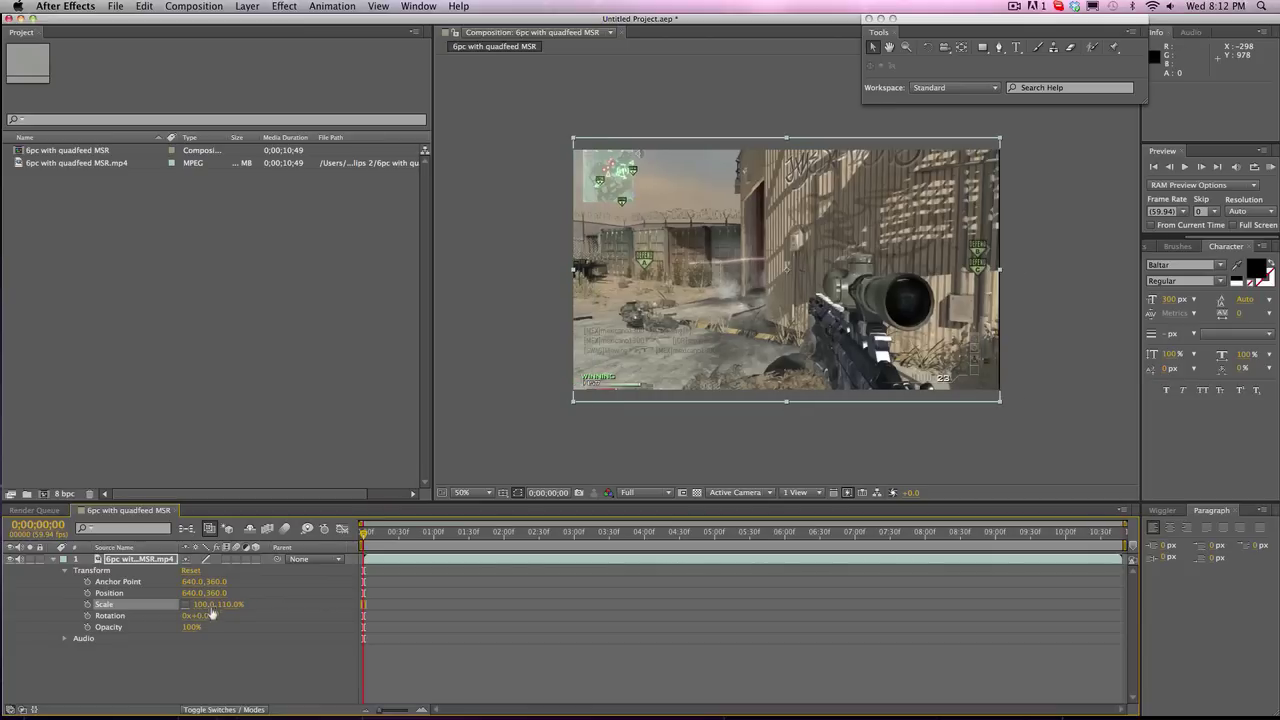
{"action": "left_click", "coordinate": [230, 605]}
{"action": "type", "text": "100"}
{"action": "key", "text": "Return"}
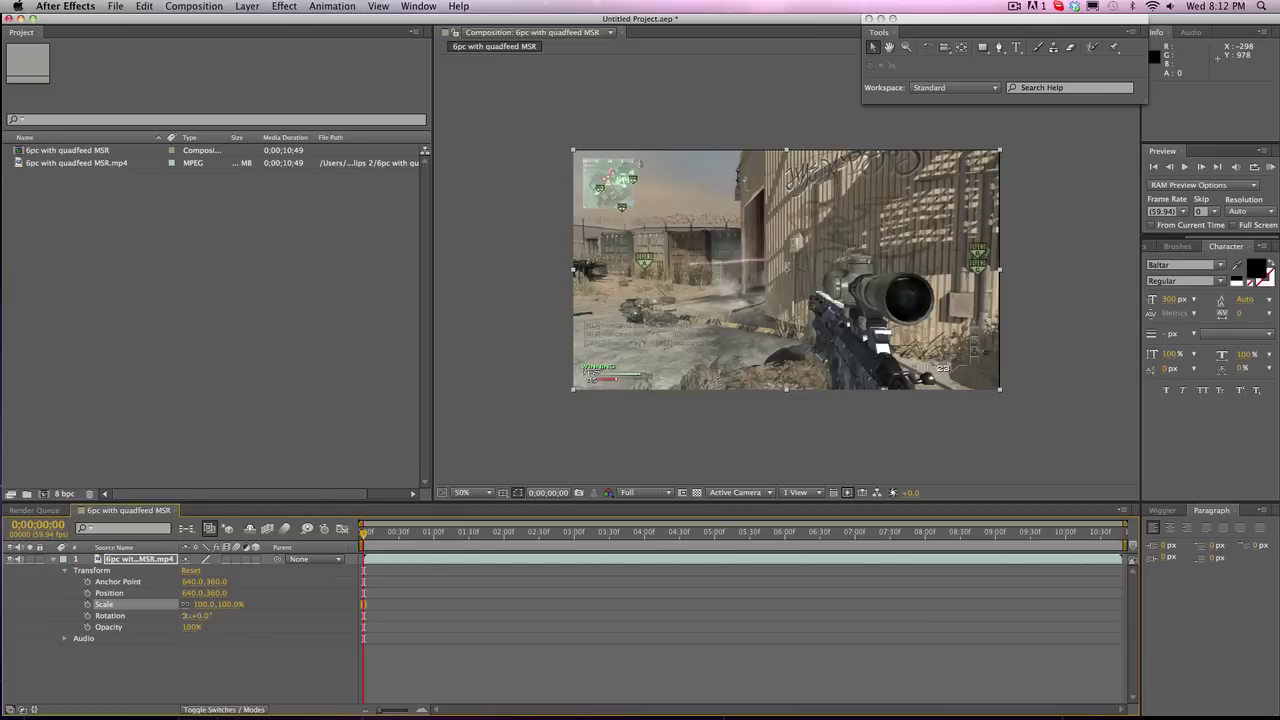
{"action": "left_click", "coordinate": [184, 616]}
{"action": "left_click", "coordinate": [185, 618]}
{"action": "type", "text": "8"}
{"action": "key", "text": "Return"}
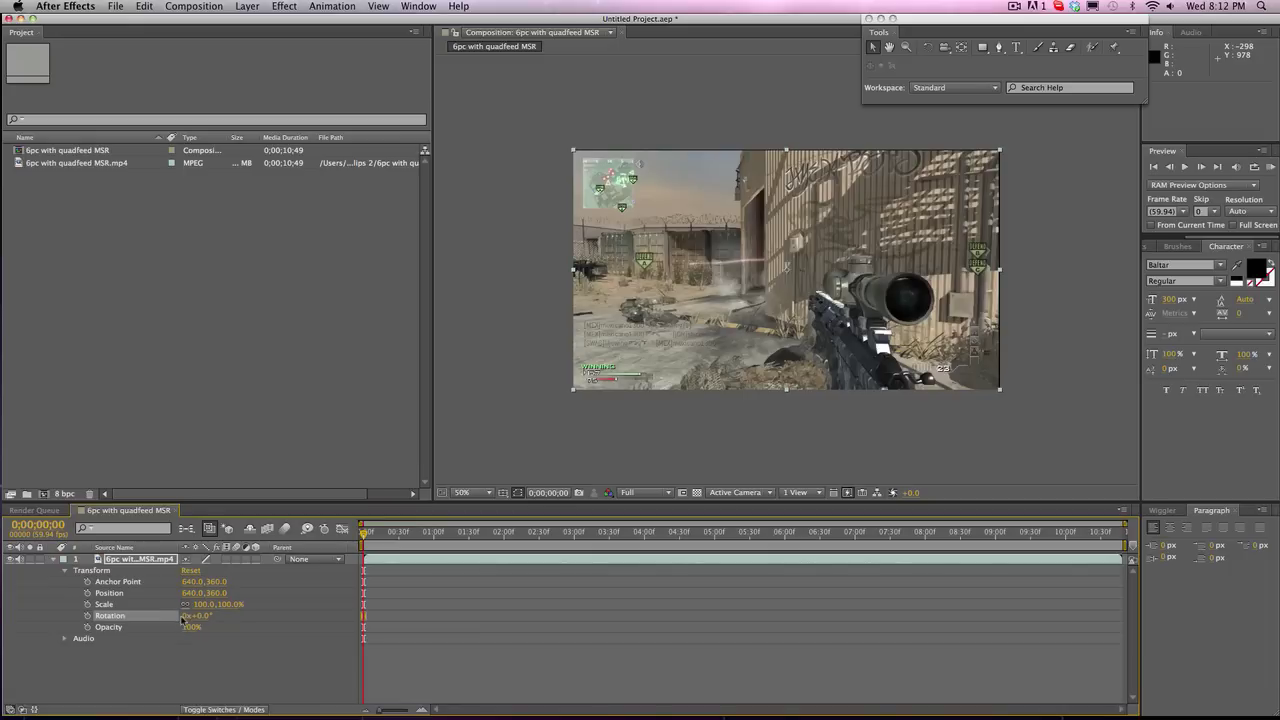
{"action": "left_click", "coordinate": [186, 615]}
{"action": "type", "text": "1"}
{"action": "key", "text": "Return"}
{"action": "key", "text": "F2"}
{"action": "left_click_drag", "start_coordinate": [185, 615], "coordinate": [434, 609]}
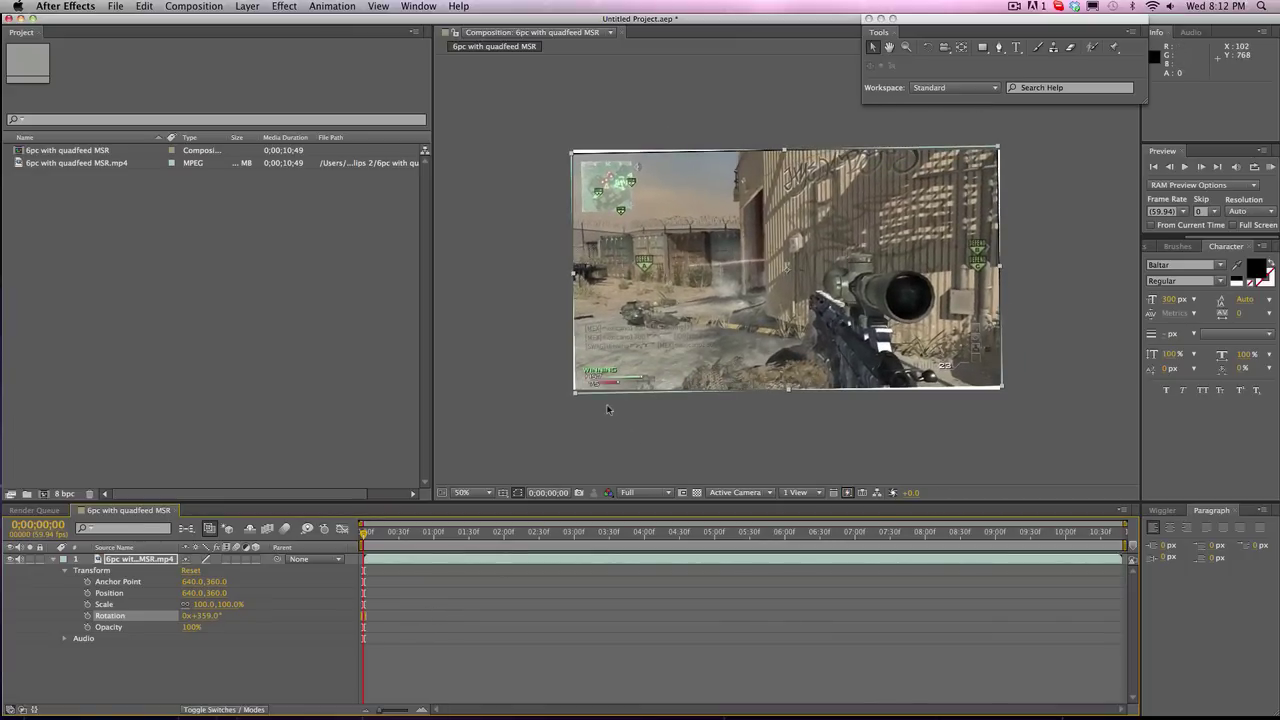
{"action": "left_click", "coordinate": [206, 616]}
{"action": "type", "text": "360"}
{"action": "key", "text": "Return"}
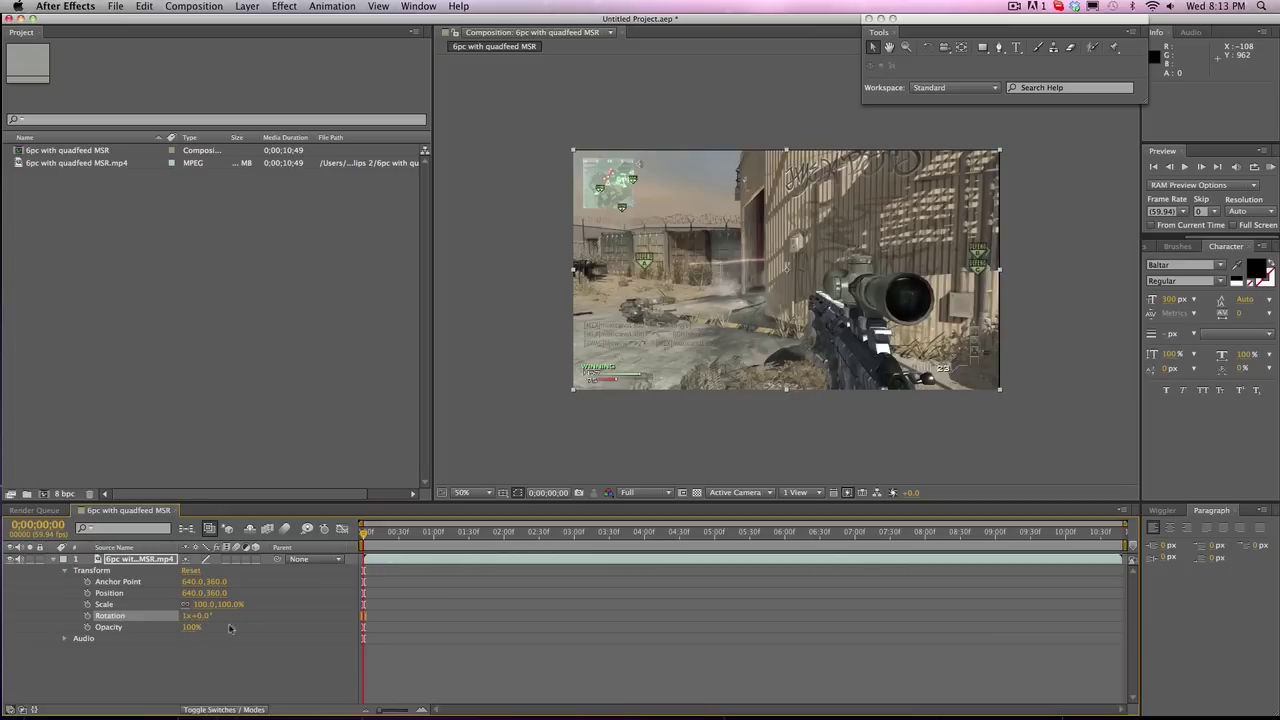
{"action": "left_click", "coordinate": [188, 615]}
{"action": "type", "text": "0"}
{"action": "key", "text": "Return"}
Lower the gameplay clip's Opacity to 50% and collapse its properties.
{"action": "left_click_drag", "start_coordinate": [188, 635], "coordinate": [190, 600]}
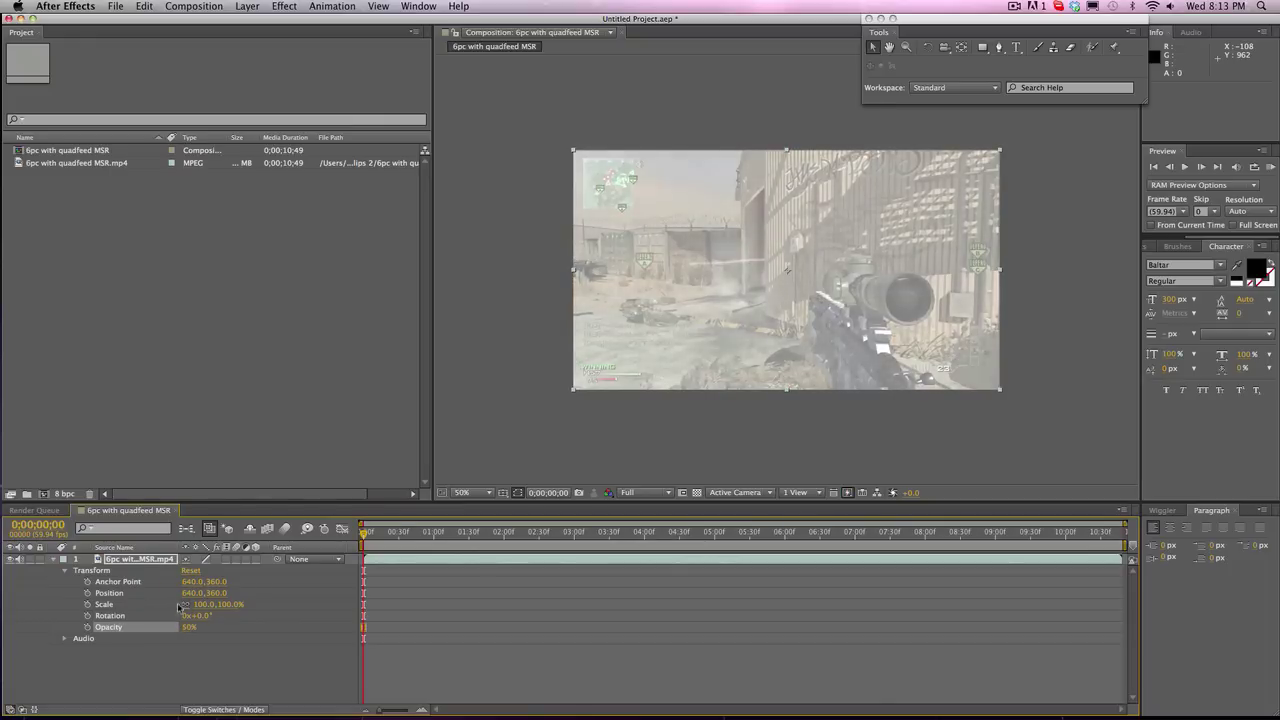
{"action": "left_click", "coordinate": [781, 269]}
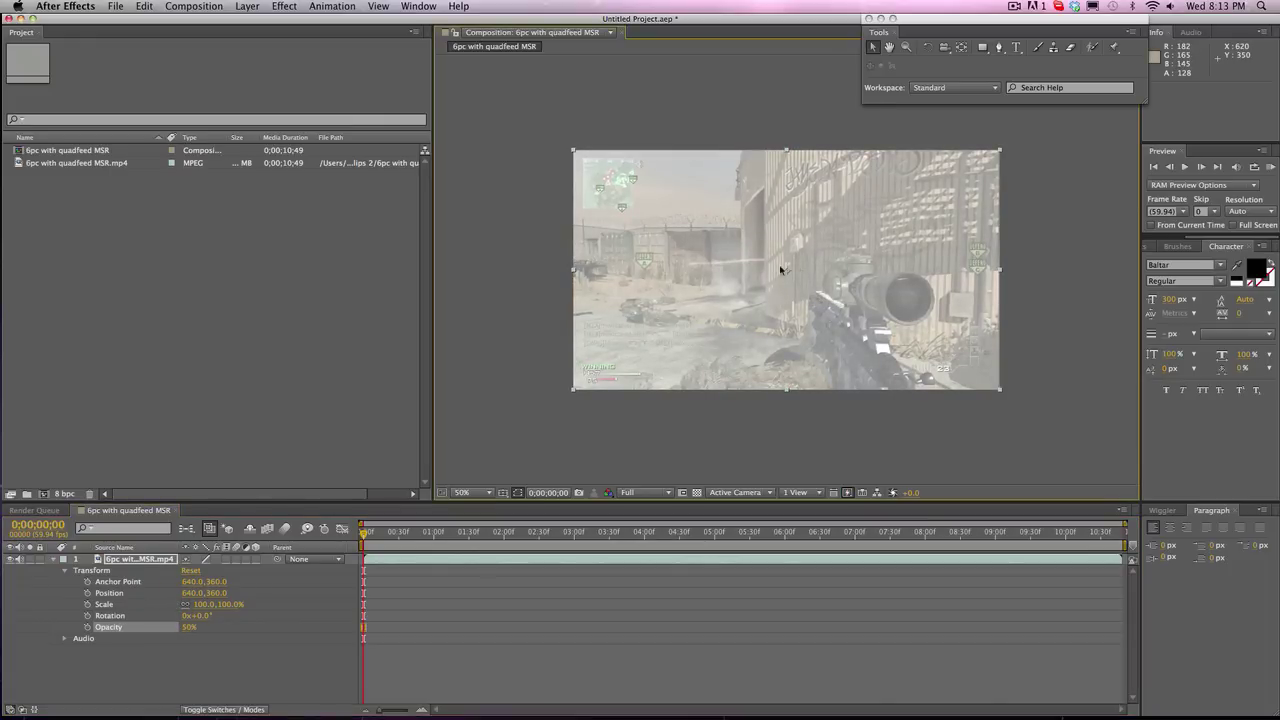
{"action": "left_click", "coordinate": [55, 560]}
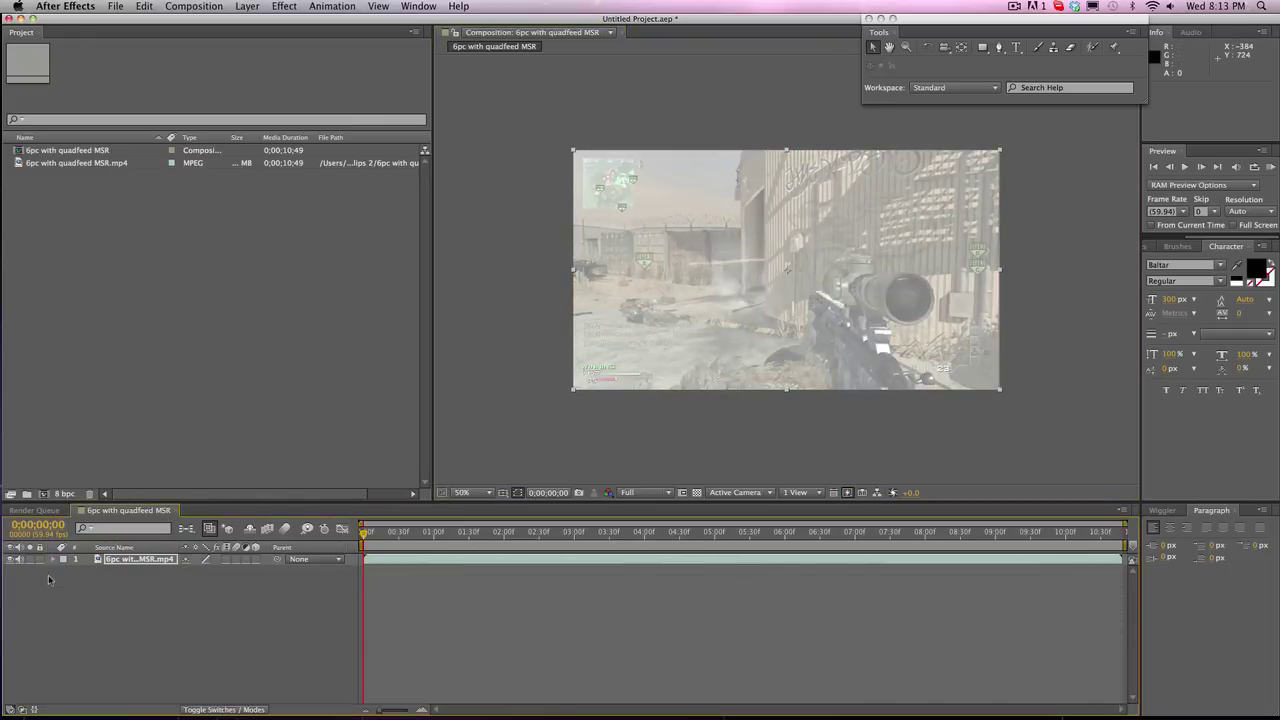
Set the composition background colour to black, then re-expand the layer's Transform properties.
{"action": "left_click", "coordinate": [200, 6]}
{"action": "left_click", "coordinate": [200, 42]}
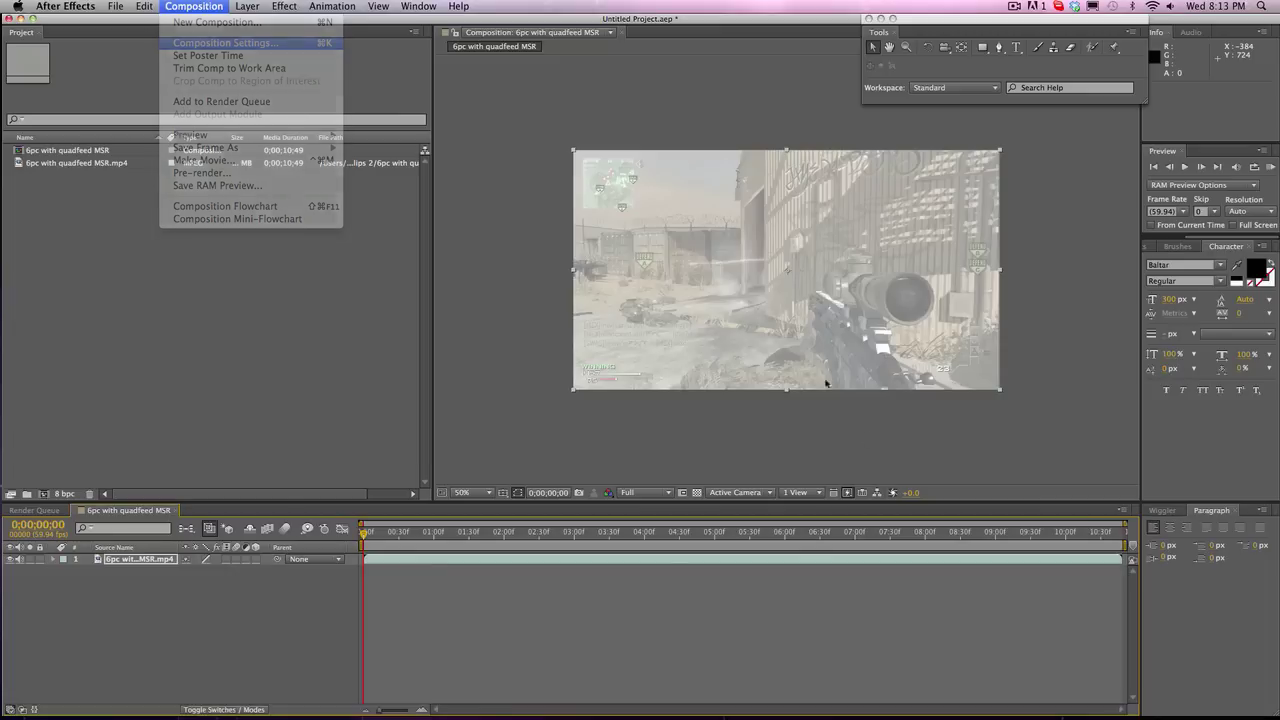
{"action": "left_click", "coordinate": [740, 447]}
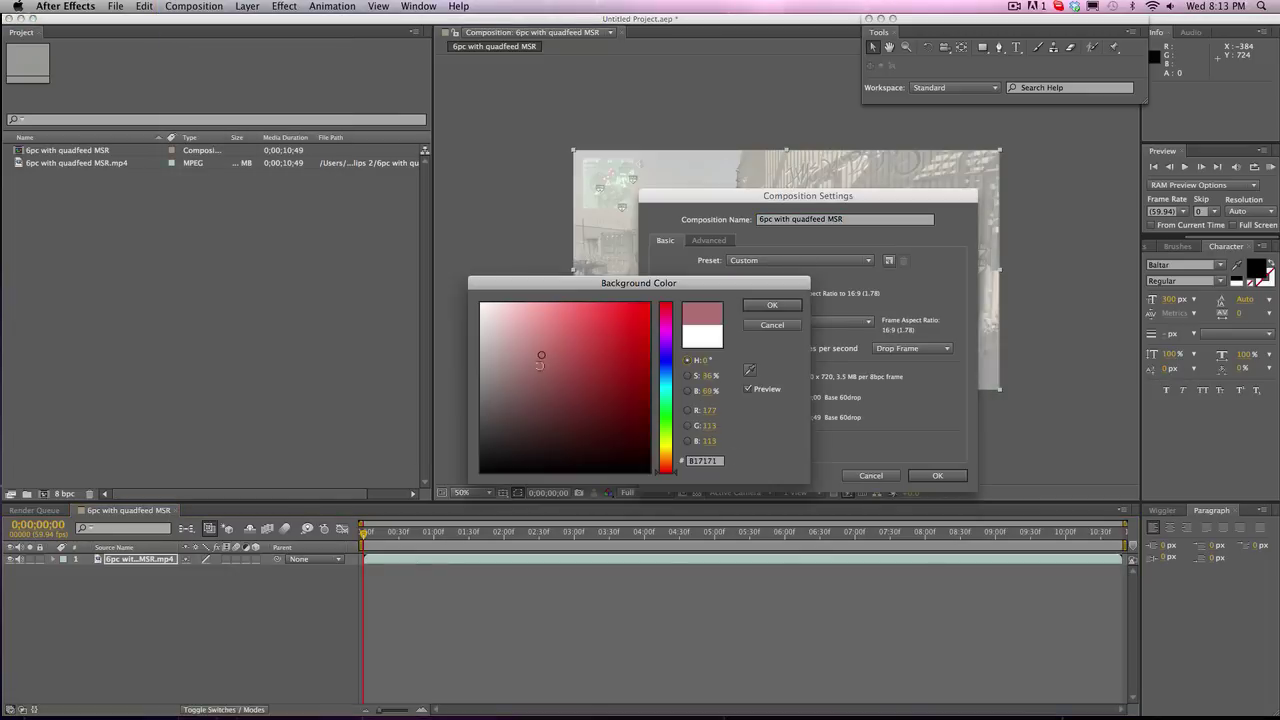
{"action": "left_click_drag", "start_coordinate": [539, 364], "coordinate": [474, 495]}
{"action": "left_click", "coordinate": [772, 305]}
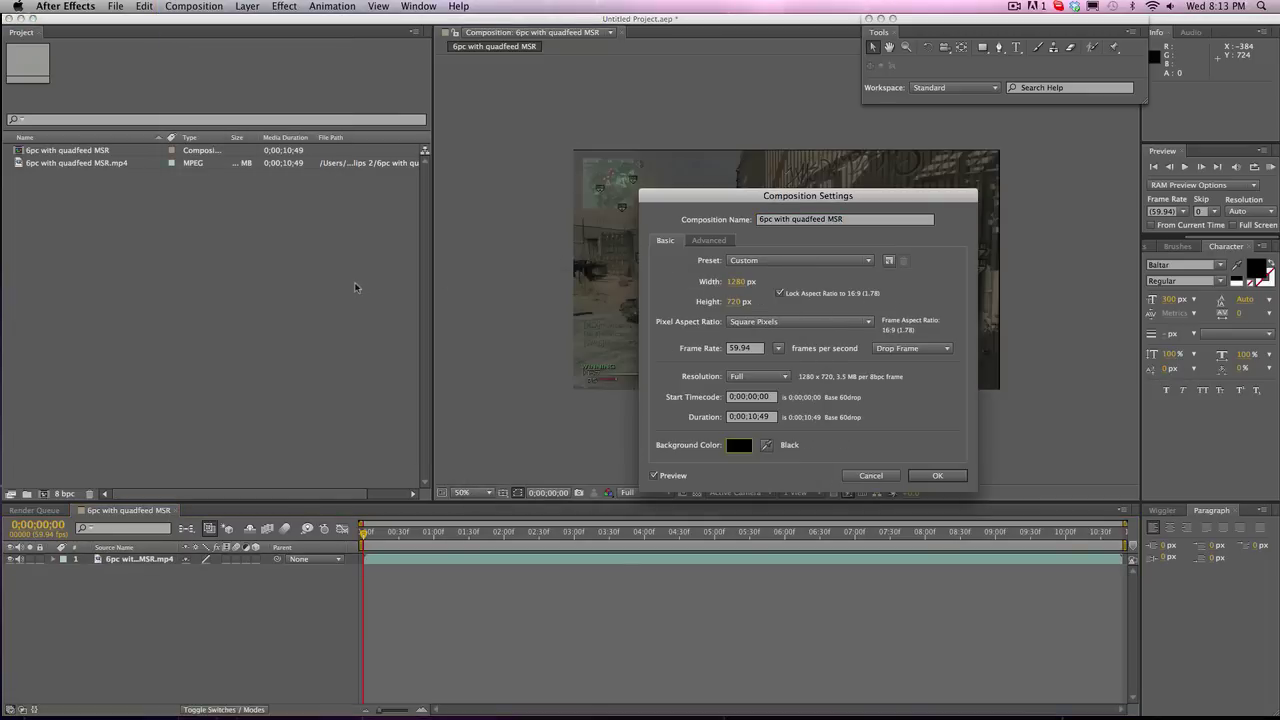
{"action": "left_click", "coordinate": [935, 476]}
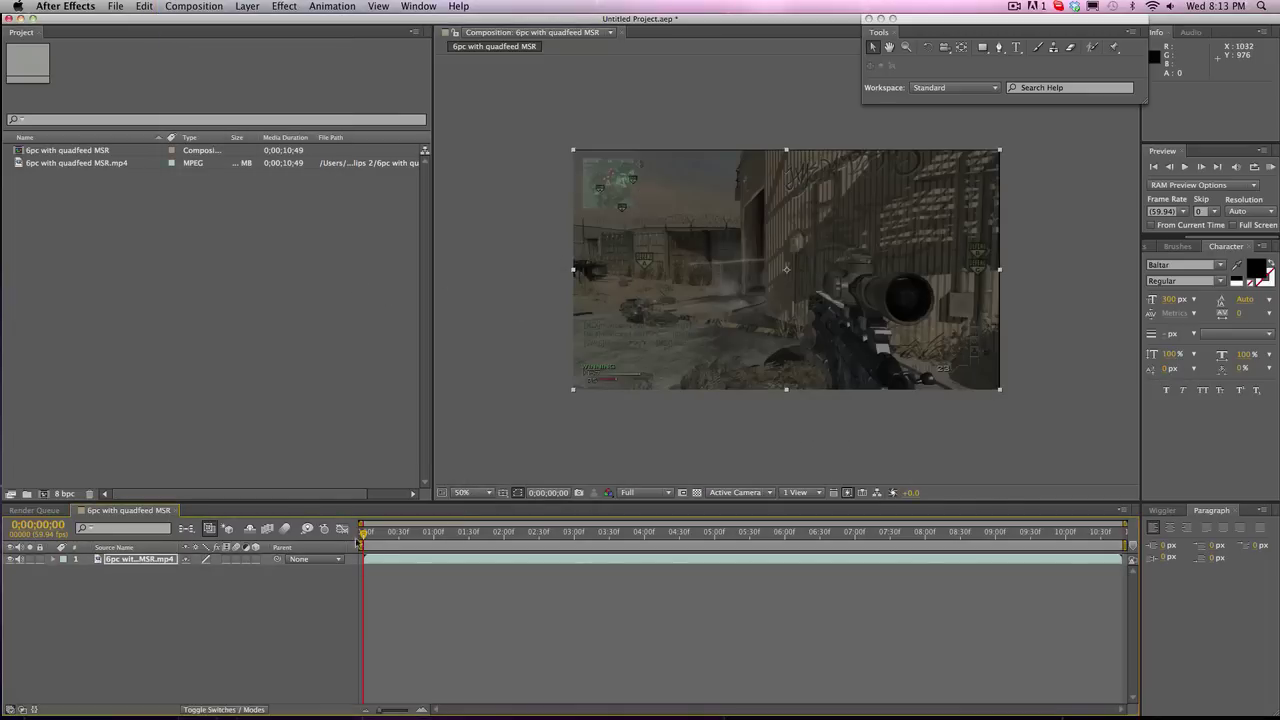
{"action": "left_click", "coordinate": [53, 559]}
{"action": "left_click", "coordinate": [65, 570]}
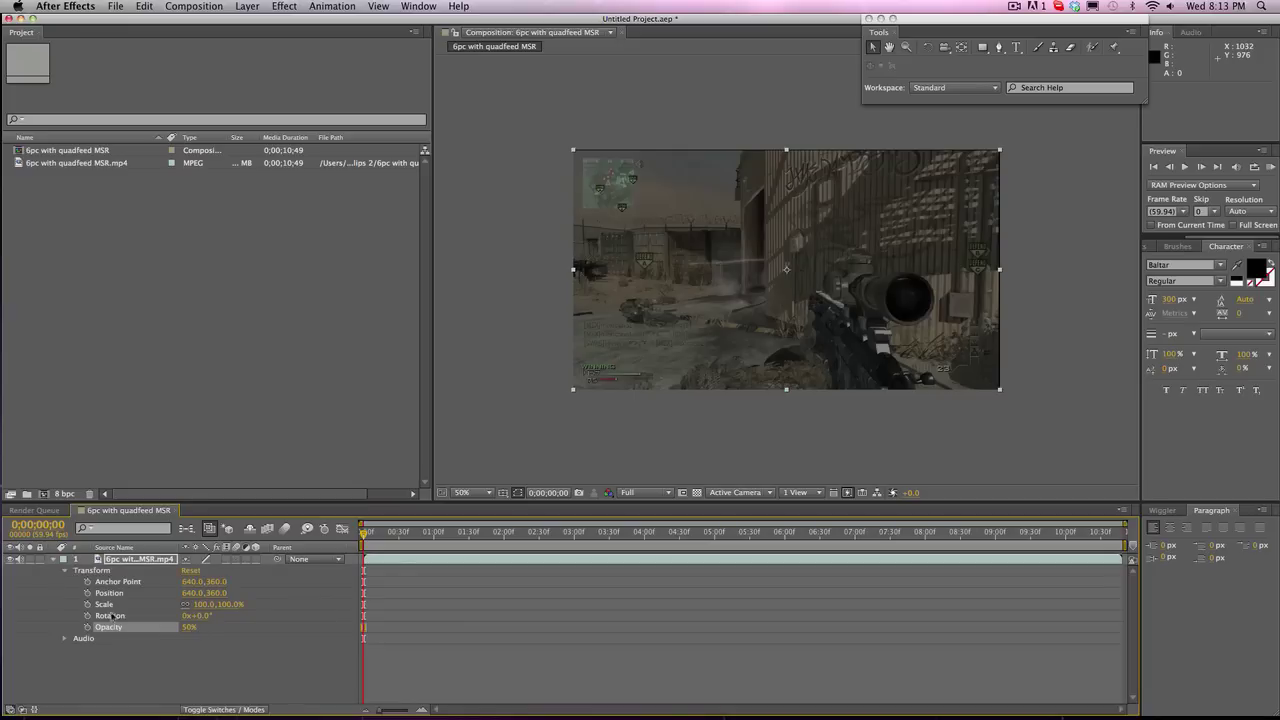
Move the gameplay layer down below the frame and enable Position keyframing.
{"action": "left_click_drag", "start_coordinate": [186, 628], "coordinate": [263, 628]}
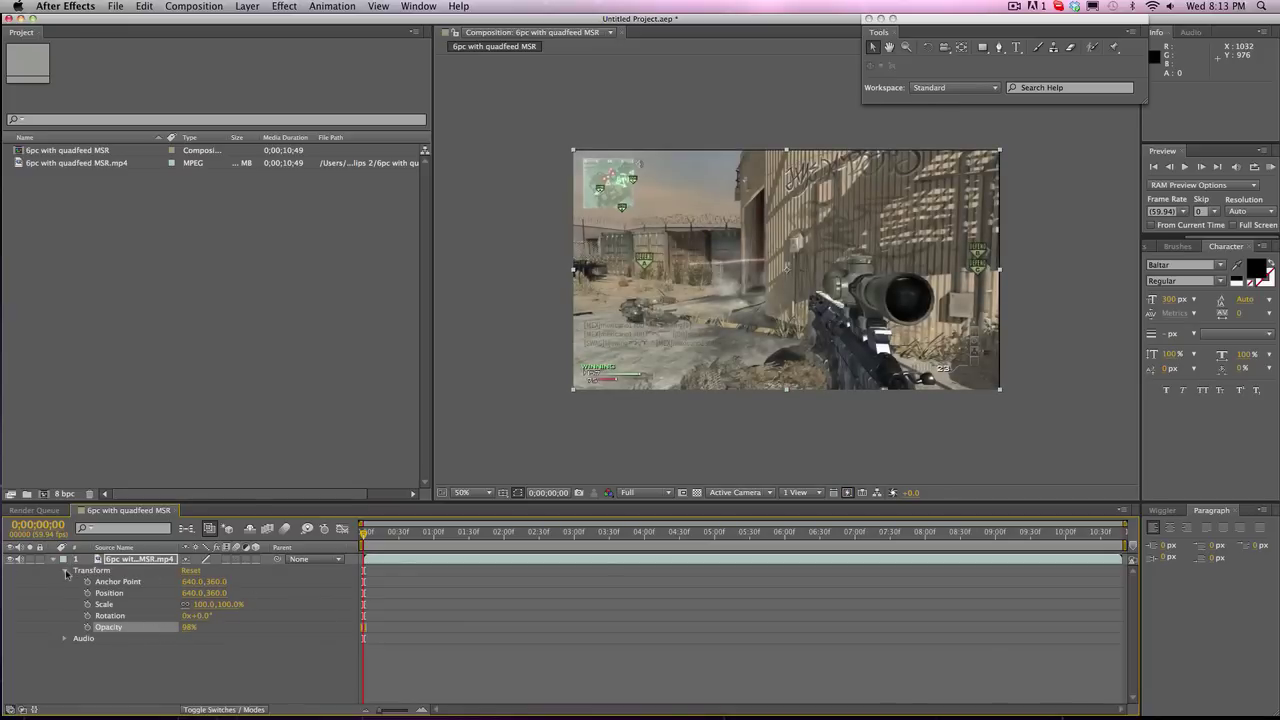
{"action": "left_click", "coordinate": [65, 570]}
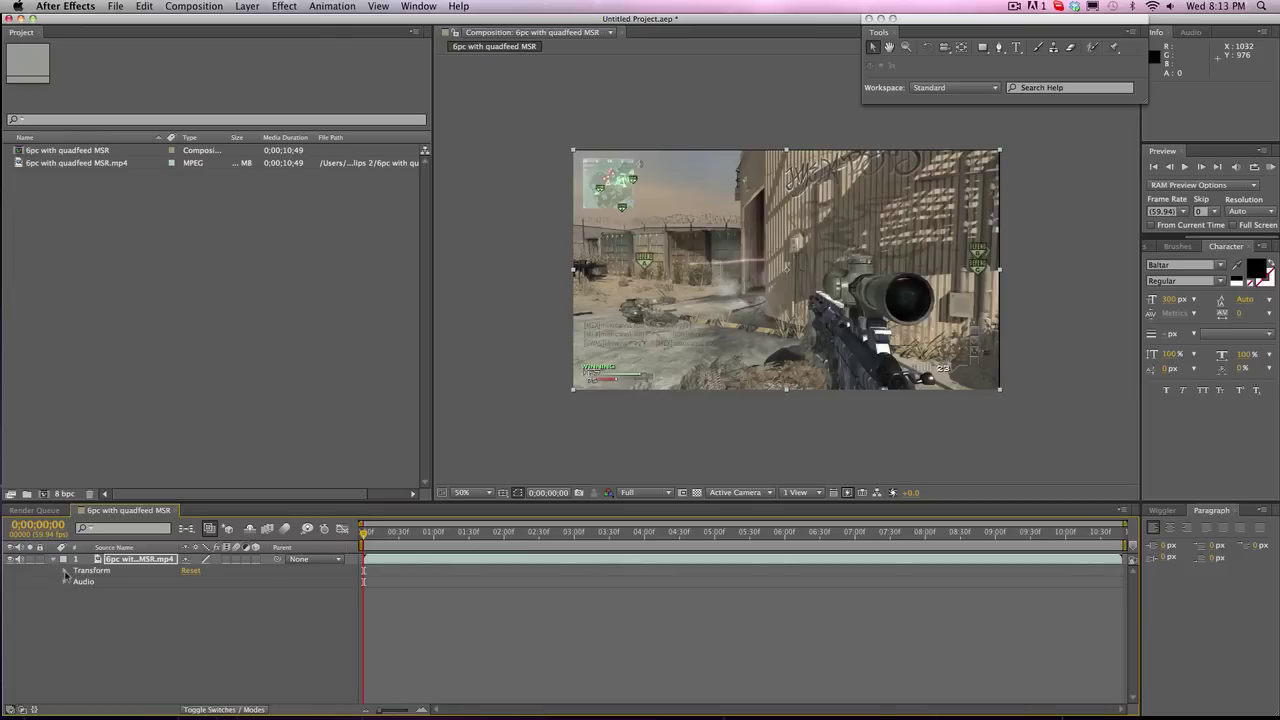
{"action": "left_click", "coordinate": [65, 571]}
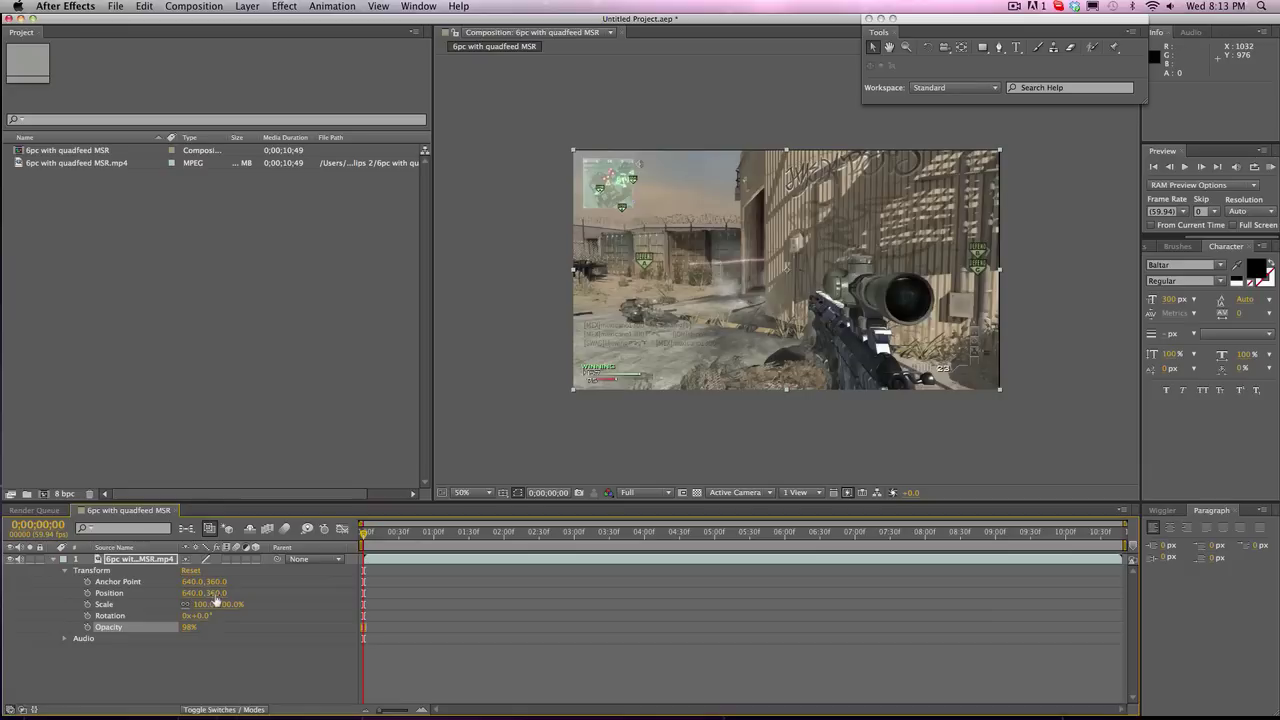
{"action": "left_click_drag", "start_coordinate": [216, 600], "coordinate": [685, 610]}
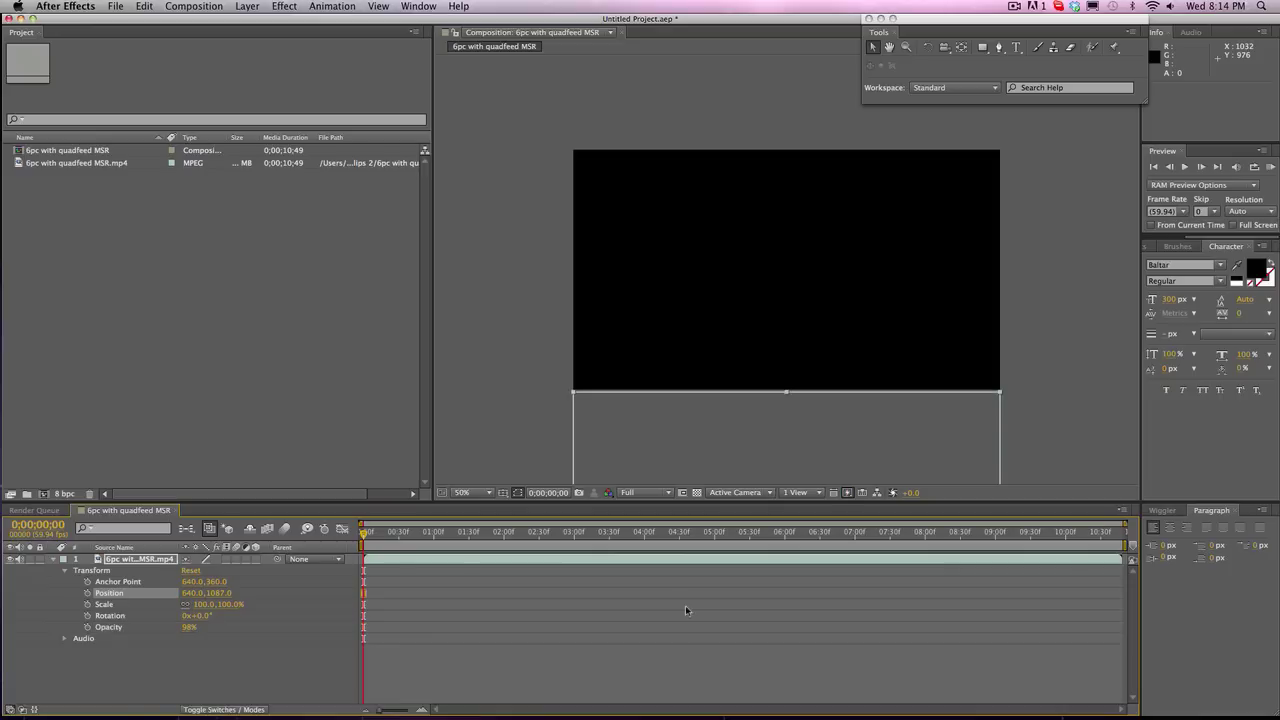
{"action": "left_click", "coordinate": [87, 593]}
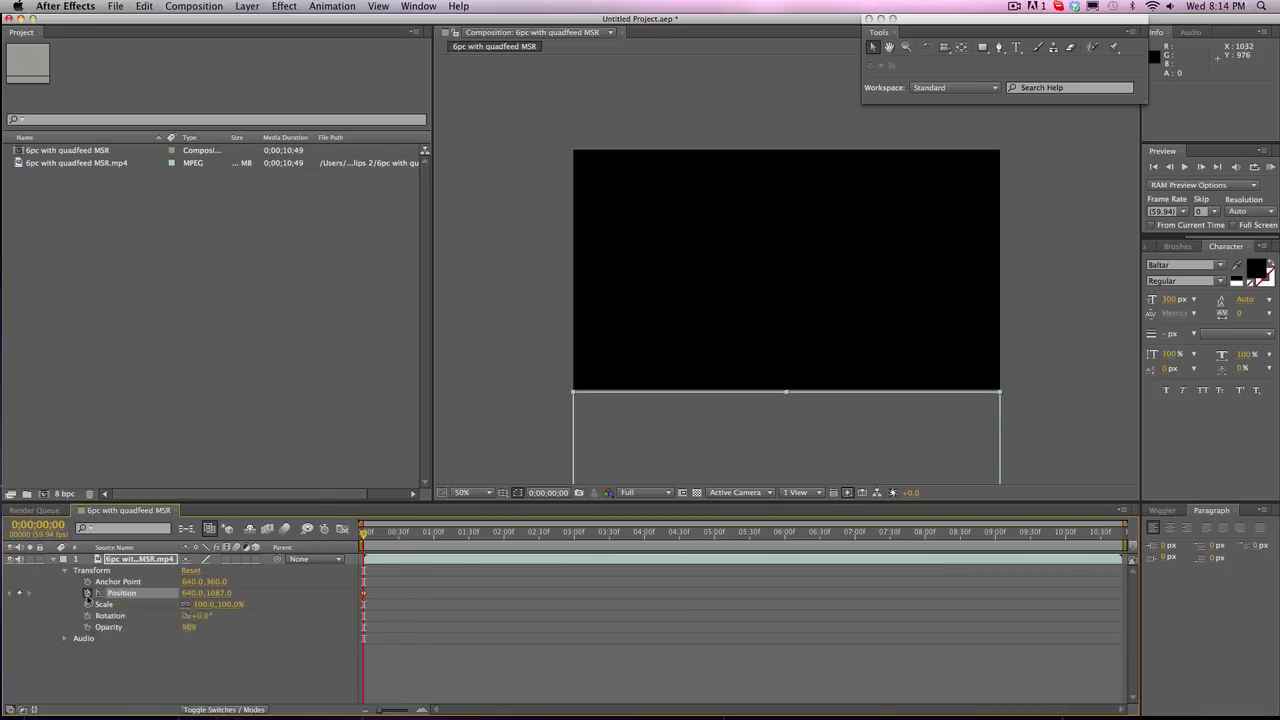
At 1;01, bring the layer back into the frame with Position Y exactly 360.
{"action": "left_click", "coordinate": [435, 540]}
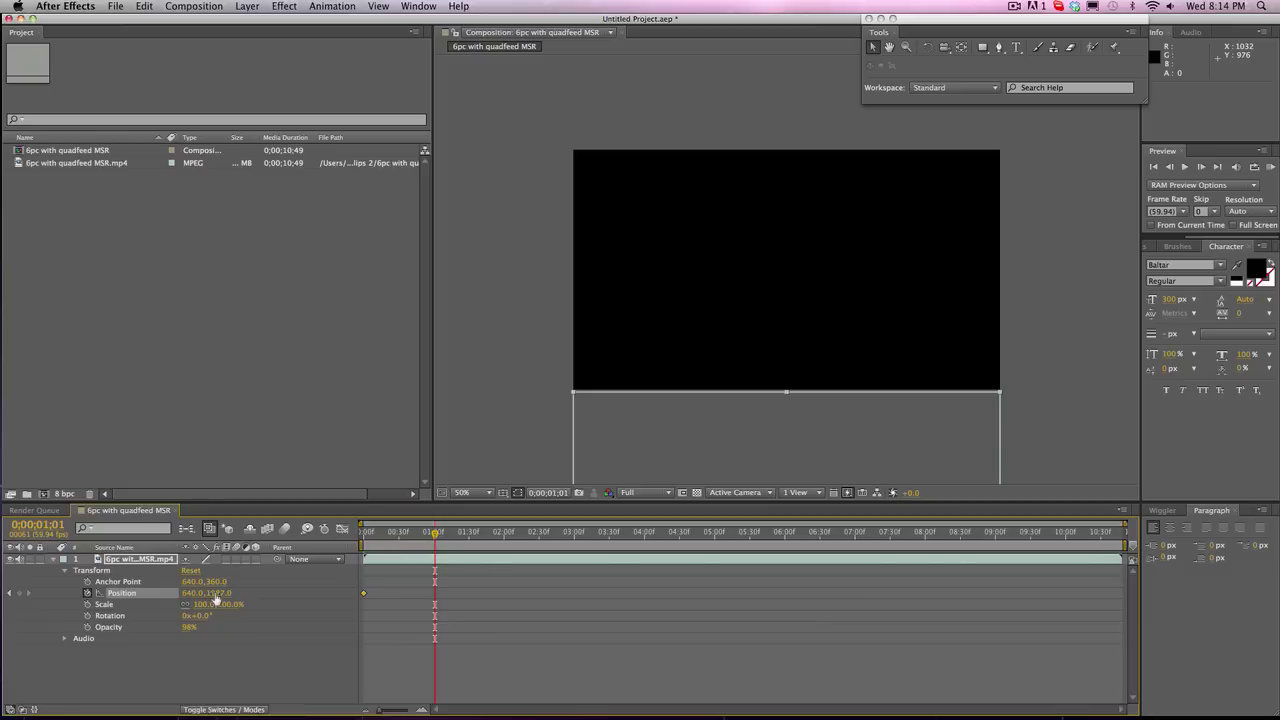
{"action": "left_click_drag", "start_coordinate": [216, 598], "coordinate": [219, 602]}
{"action": "left_click", "coordinate": [19, 593]}
{"action": "mouse_move", "coordinate": [217, 593]}
{"action": "left_mouse_down"}
{"action": "mouse_move", "coordinate": [150, 593]}
{"action": "mouse_move", "coordinate": [194, 593]}
{"action": "left_mouse_up"}
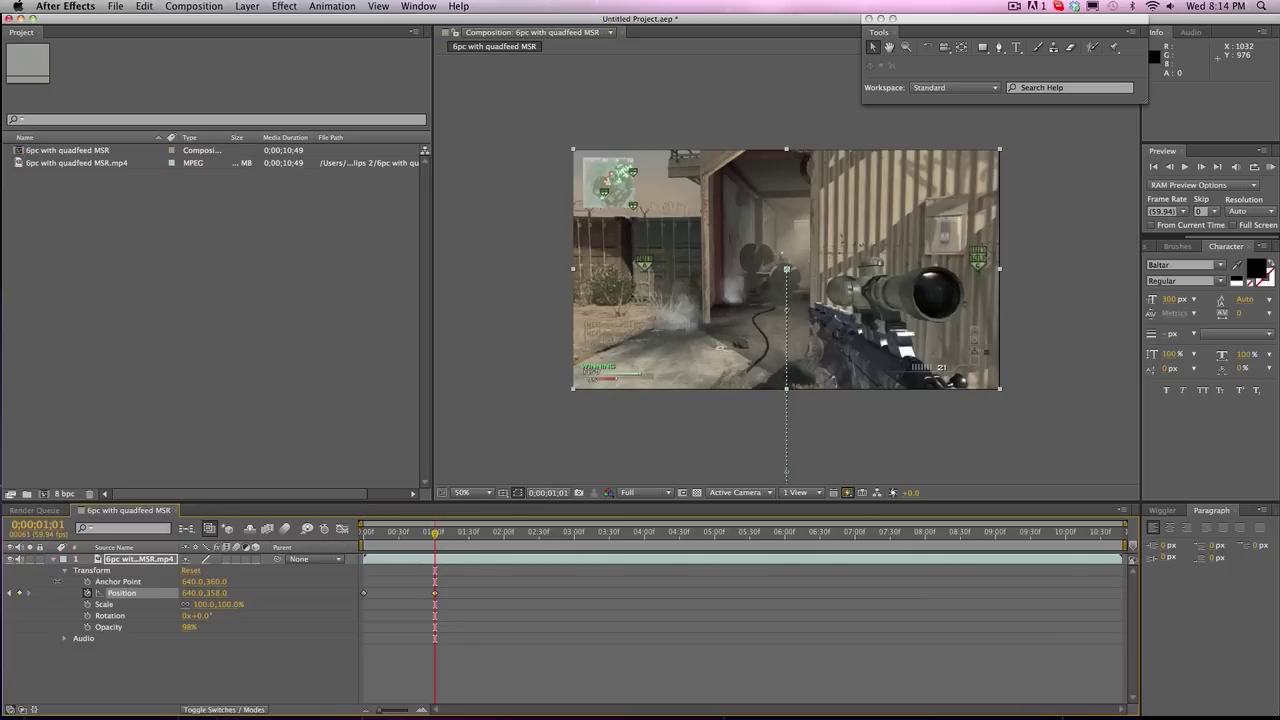
{"action": "left_click_drag", "start_coordinate": [205, 593], "coordinate": [207, 593]}
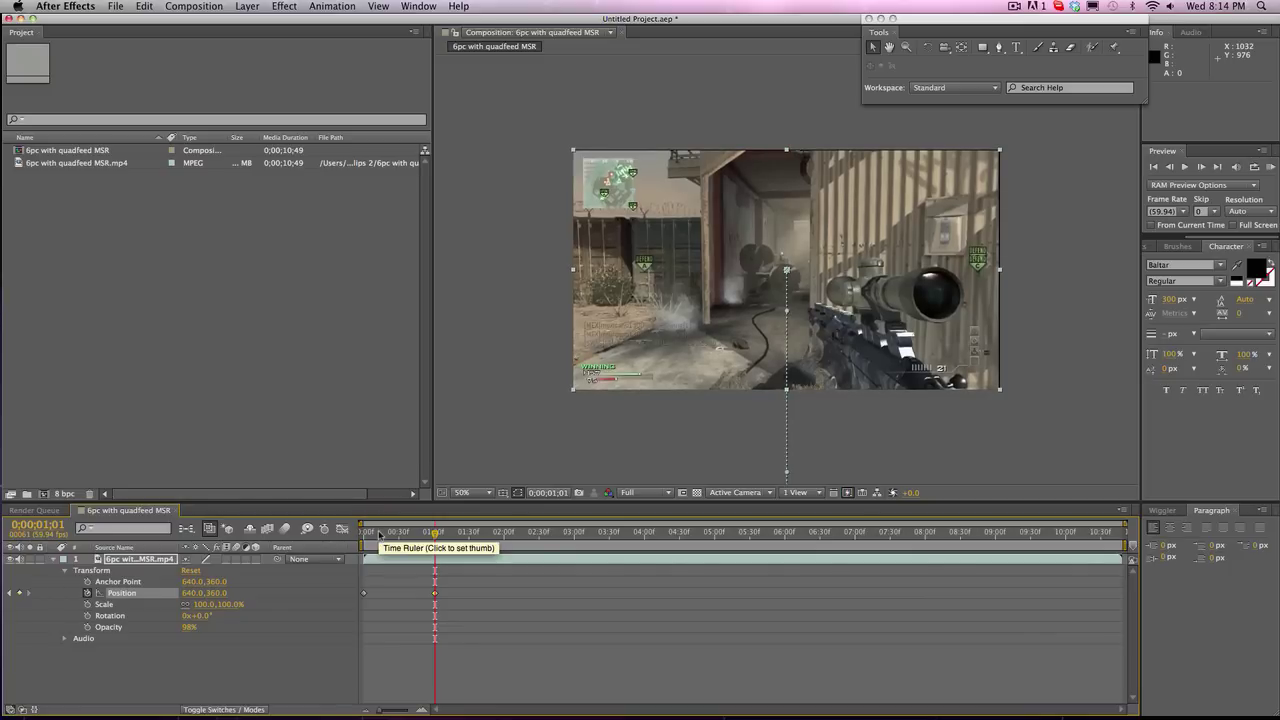
Delete the starting Position keyframe, restore Opacity to 100%, and collapse the layer.
{"action": "left_click_drag", "start_coordinate": [379, 535], "coordinate": [415, 508]}
{"action": "left_click_drag", "start_coordinate": [292, 487], "coordinate": [238, 559]}
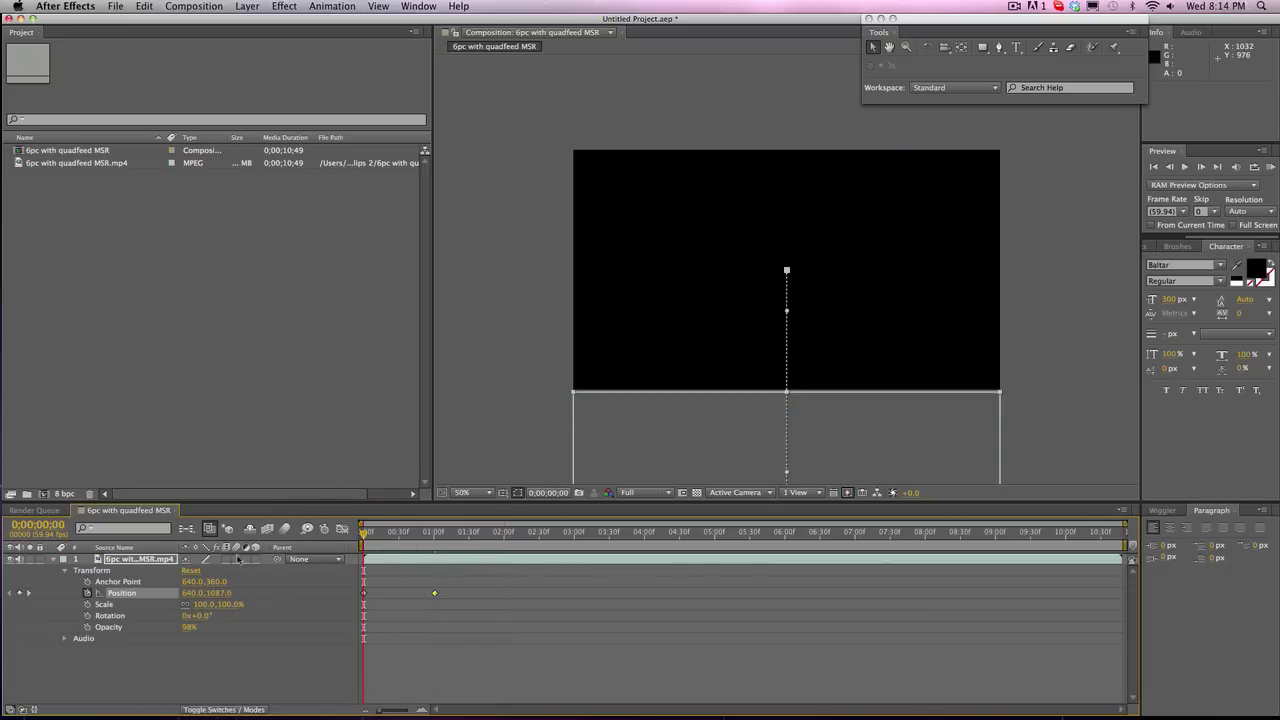
{"action": "left_click", "coordinate": [21, 595]}
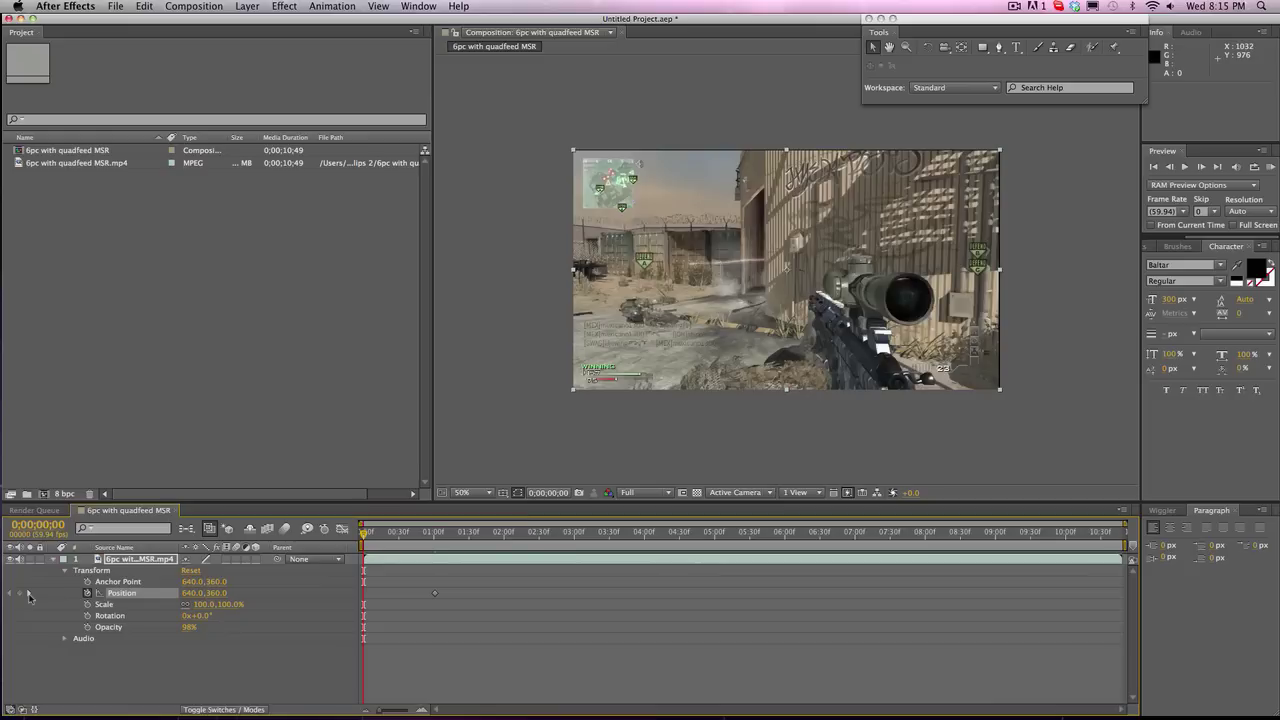
{"action": "left_click", "coordinate": [29, 594]}
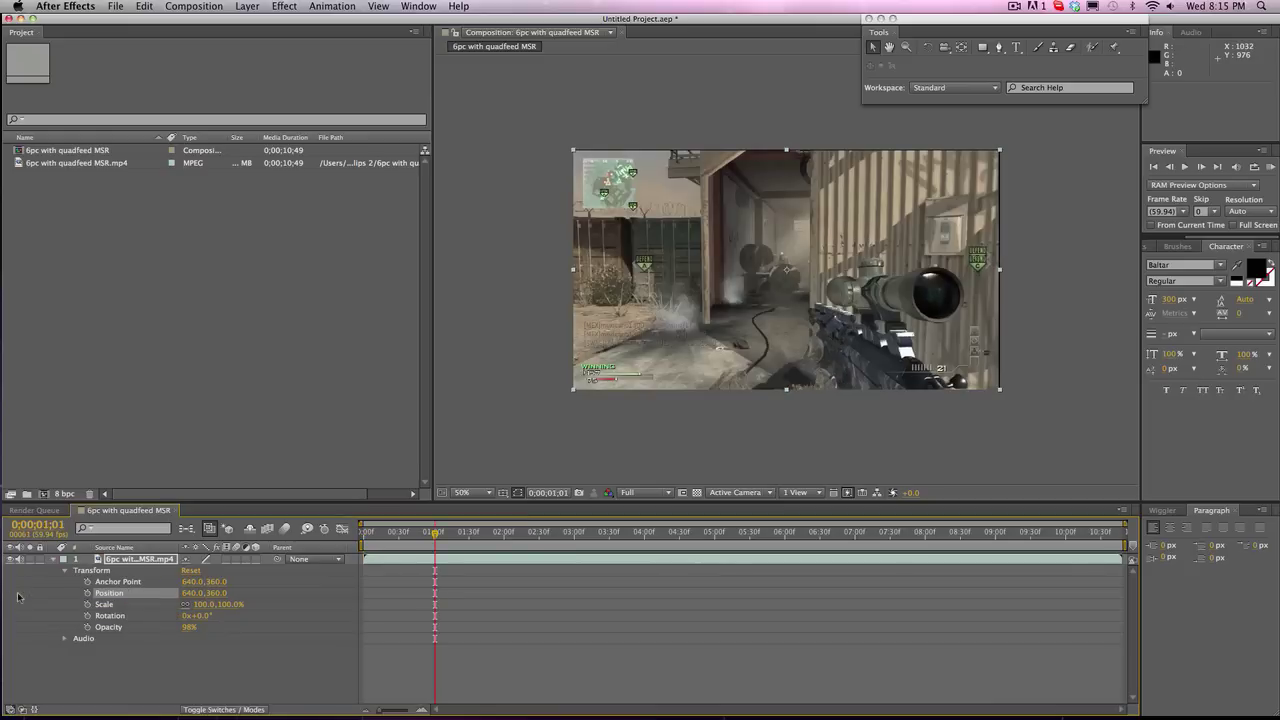
{"action": "left_click_drag", "start_coordinate": [394, 531], "coordinate": [362, 534]}
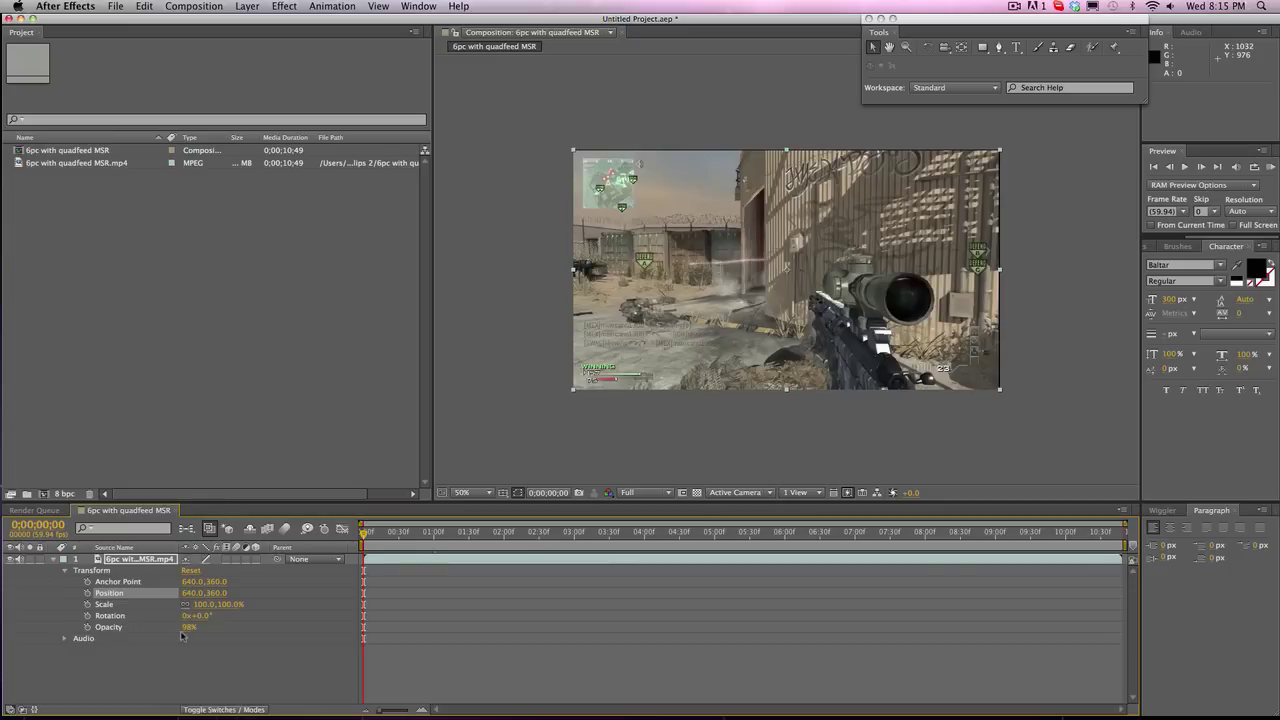
{"action": "left_click_drag", "start_coordinate": [181, 628], "coordinate": [196, 628]}
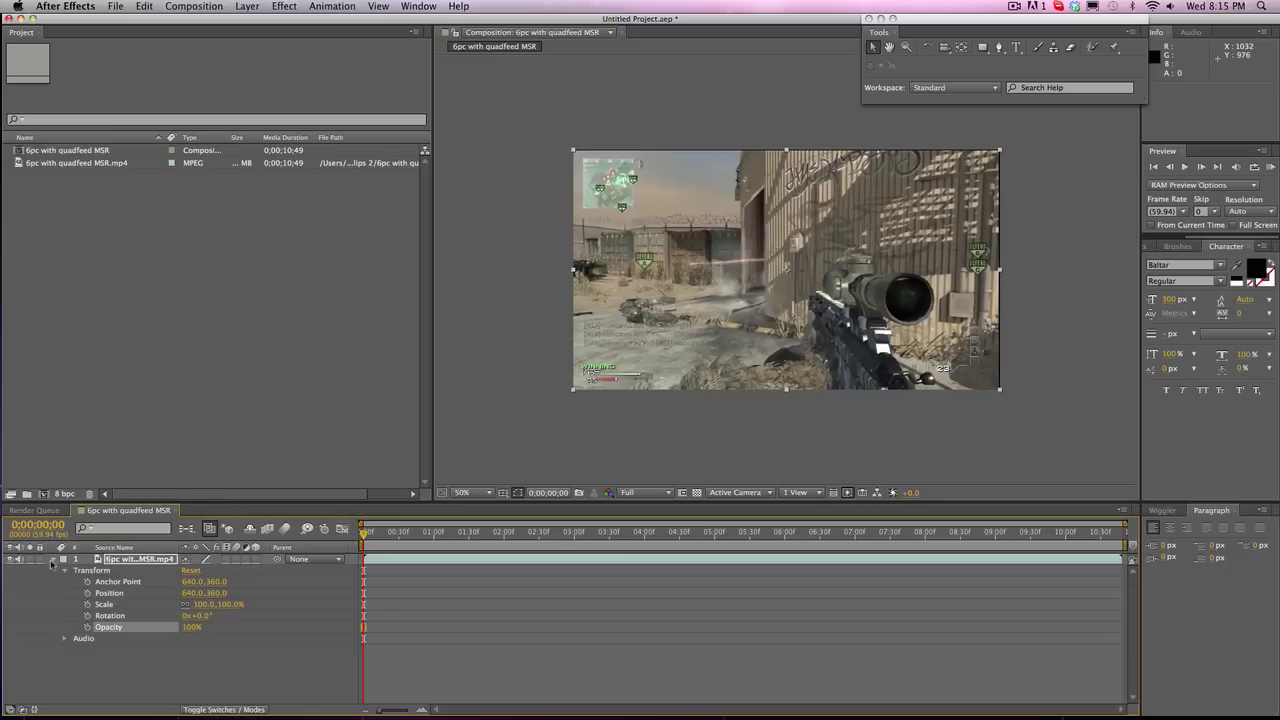
{"action": "left_click", "coordinate": [54, 560]}
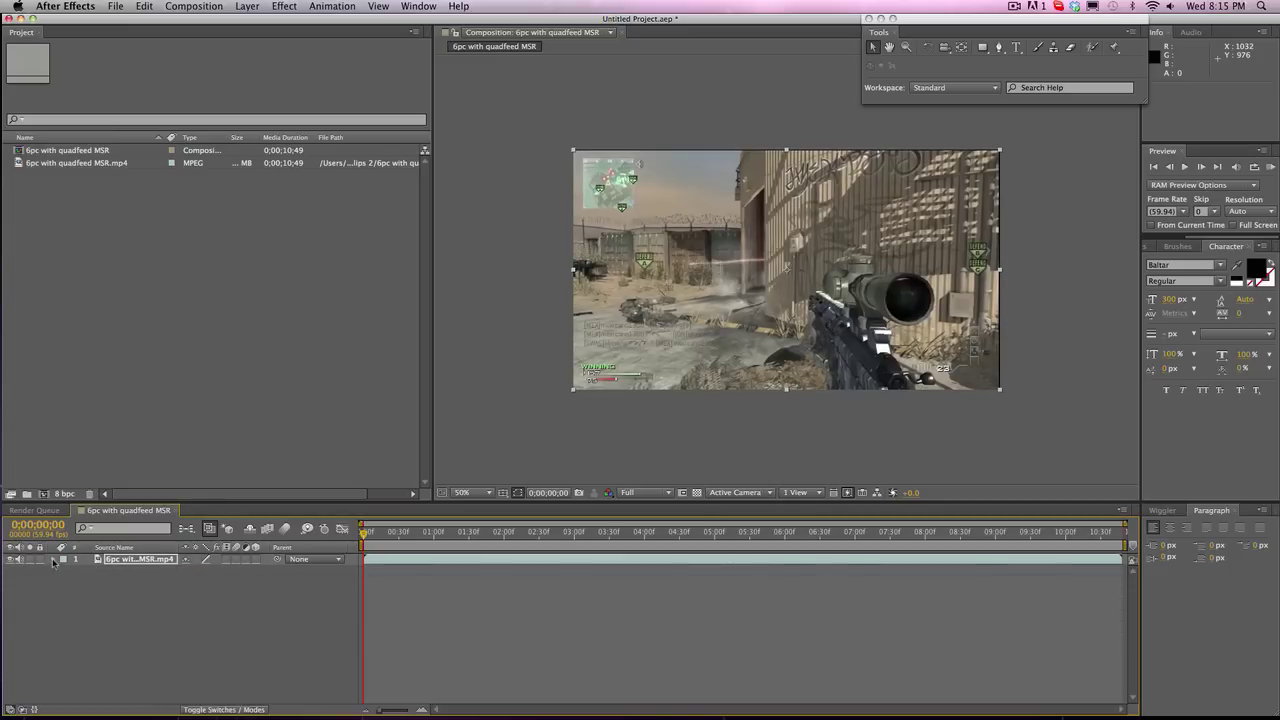
Browse the Effect menu list, then show the Effects & Presets panel in place of Character.
{"action": "left_click", "coordinate": [400, 558]}
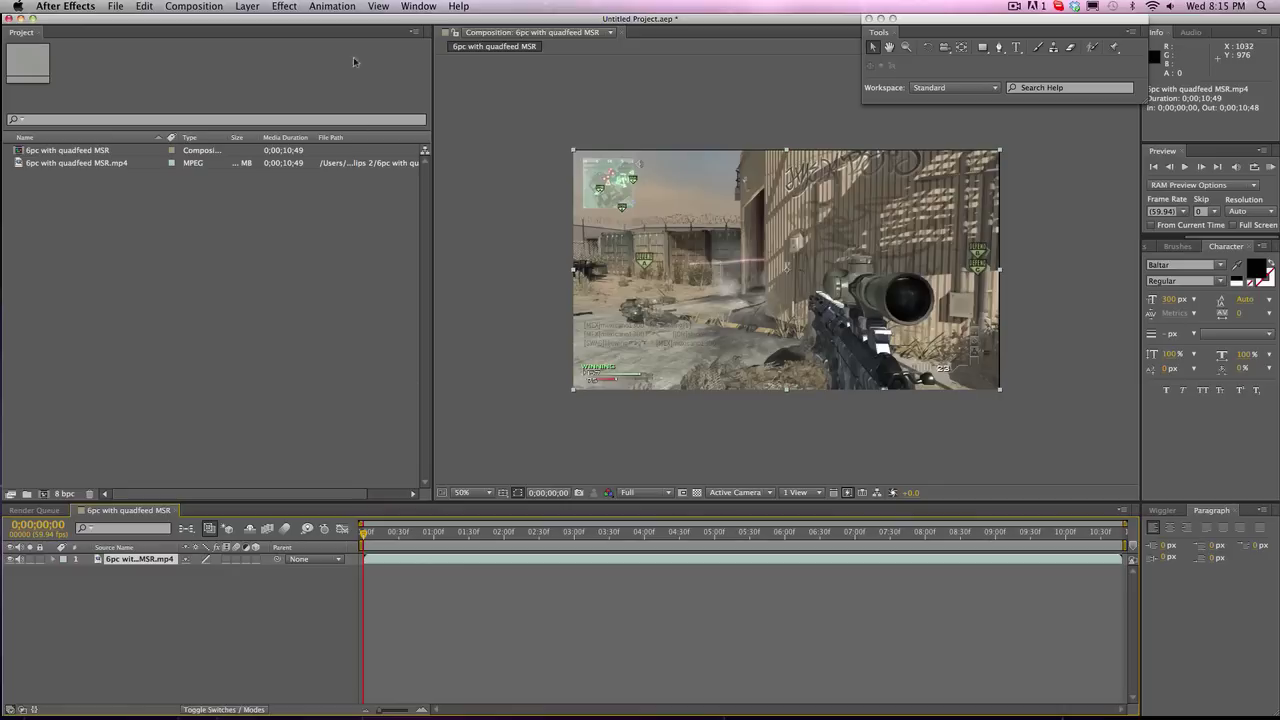
{"action": "left_click", "coordinate": [285, 6]}
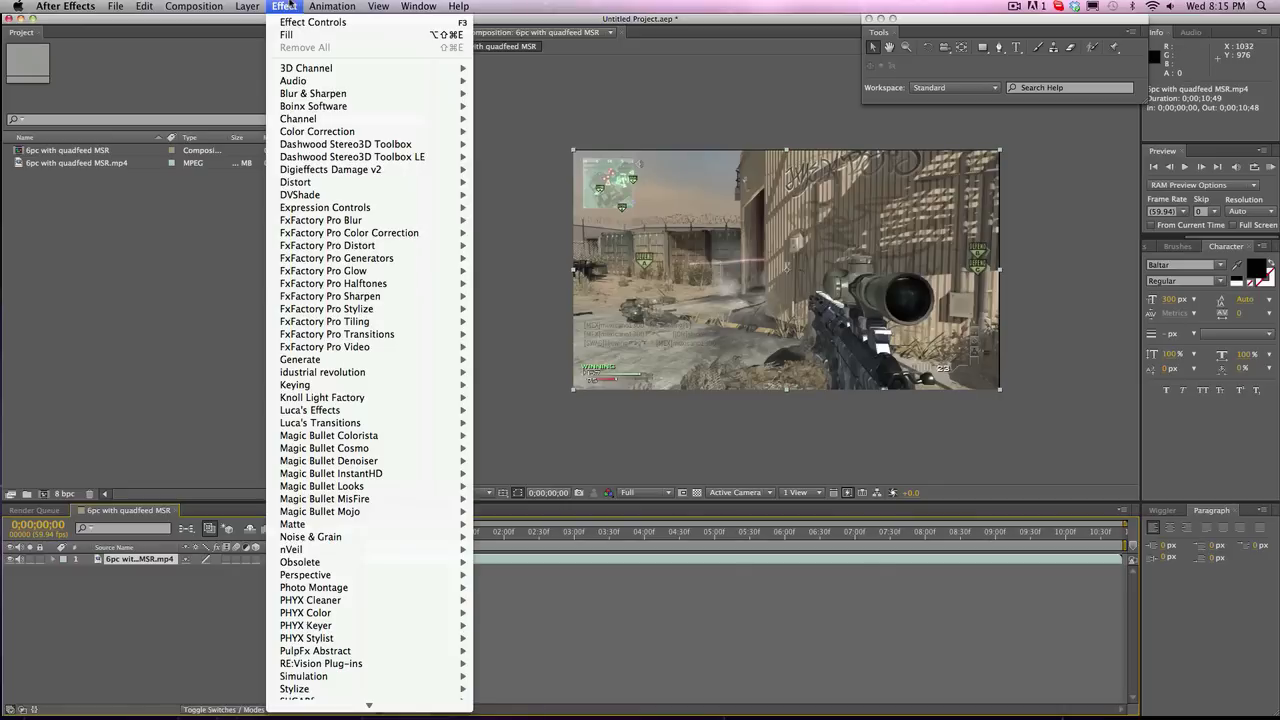
{"action": "scroll", "coordinate": [395, 694], "scroll_direction": "down", "scroll_amount": 5}
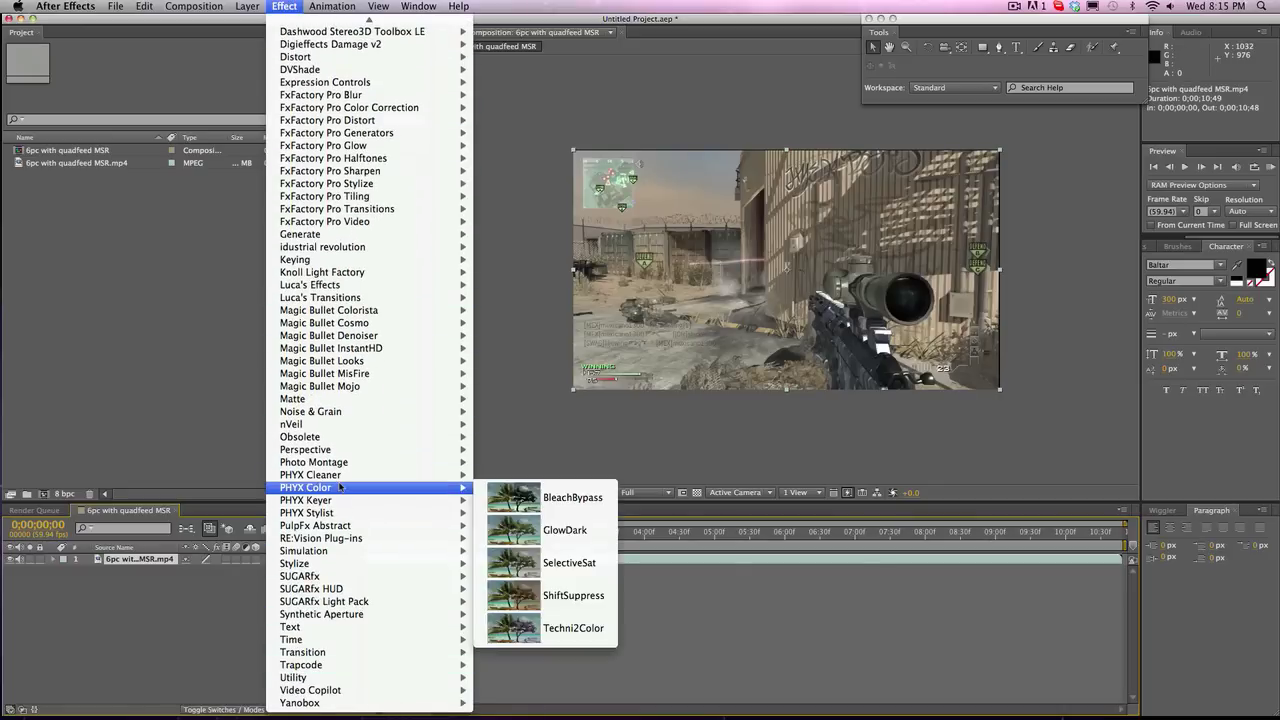
{"action": "mouse_move", "coordinate": [331, 373]}
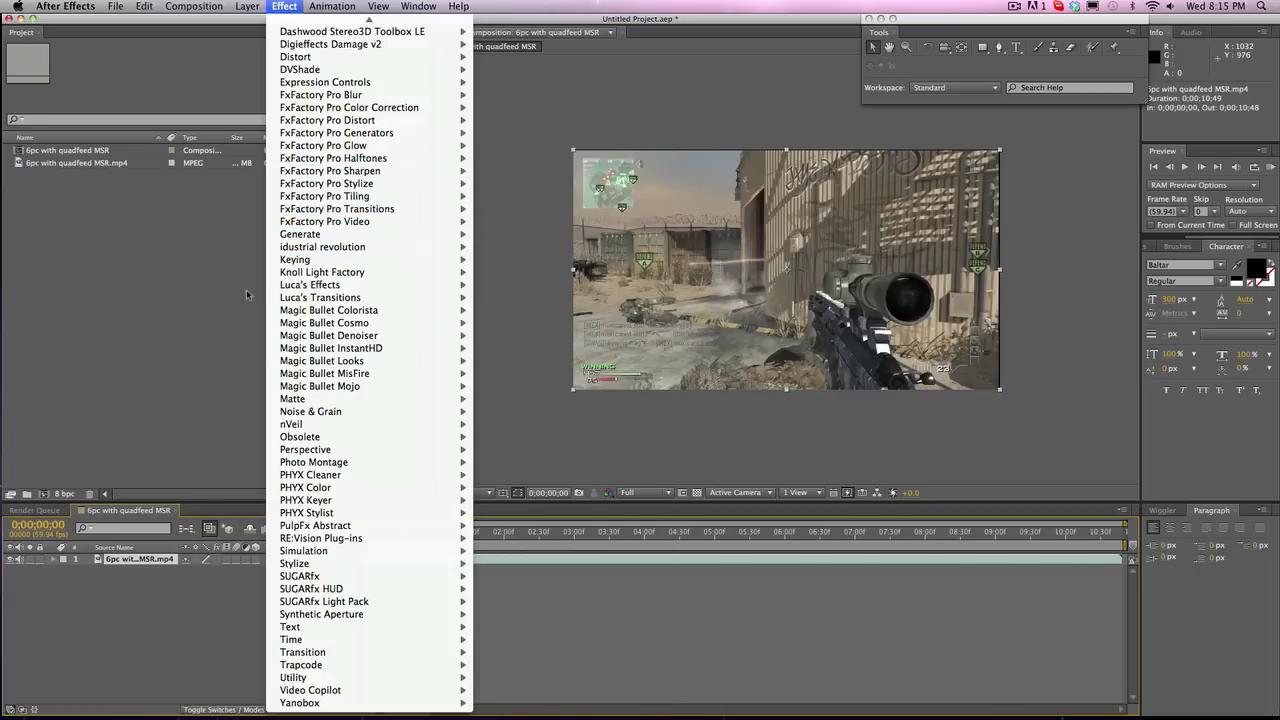
{"action": "left_click", "coordinate": [1155, 250]}
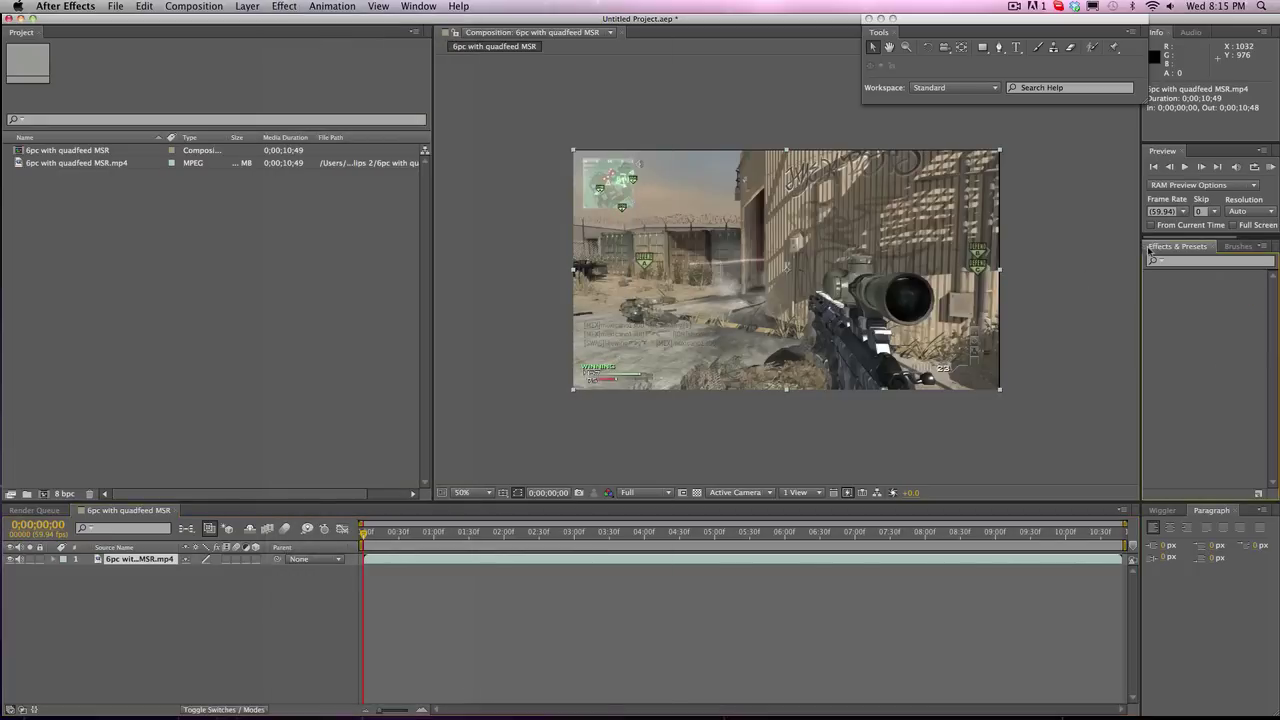
Search for 'cc lens' and apply CC Lens to the gameplay layer.
{"action": "left_click", "coordinate": [1201, 261]}
{"action": "type", "text": "cc lens"}
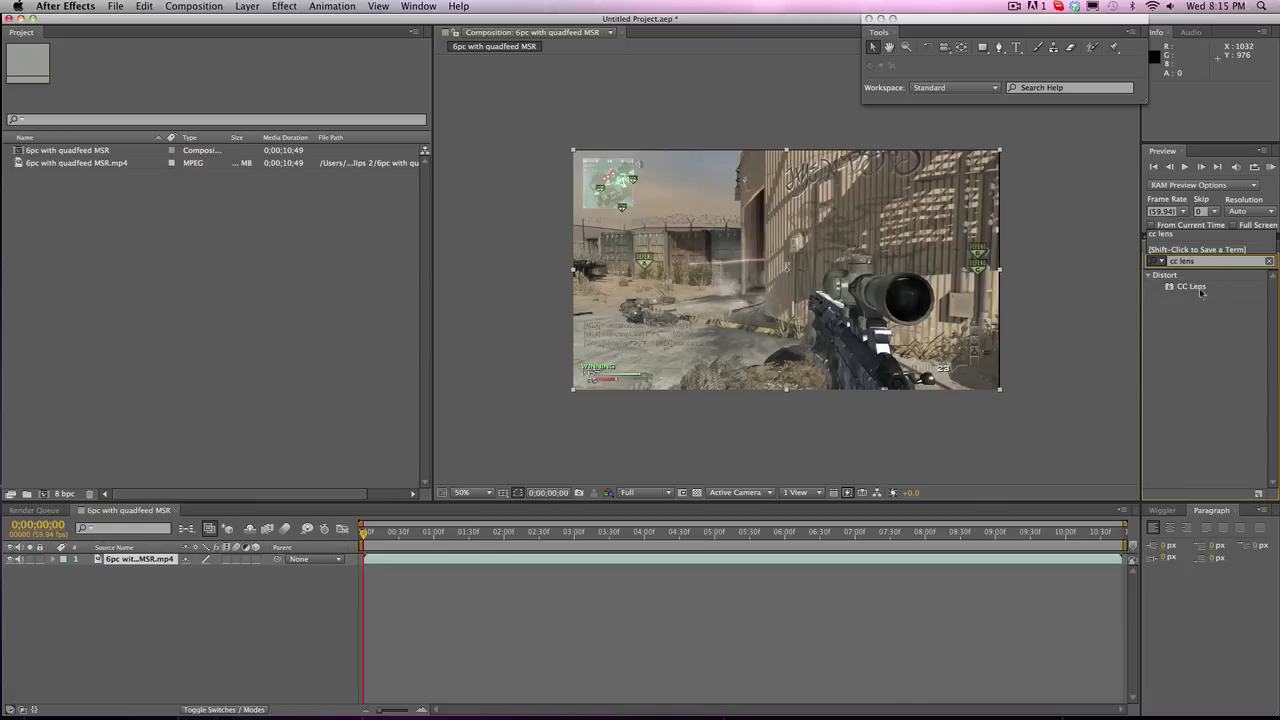
{"action": "left_click_drag", "start_coordinate": [1201, 288], "coordinate": [776, 314]}
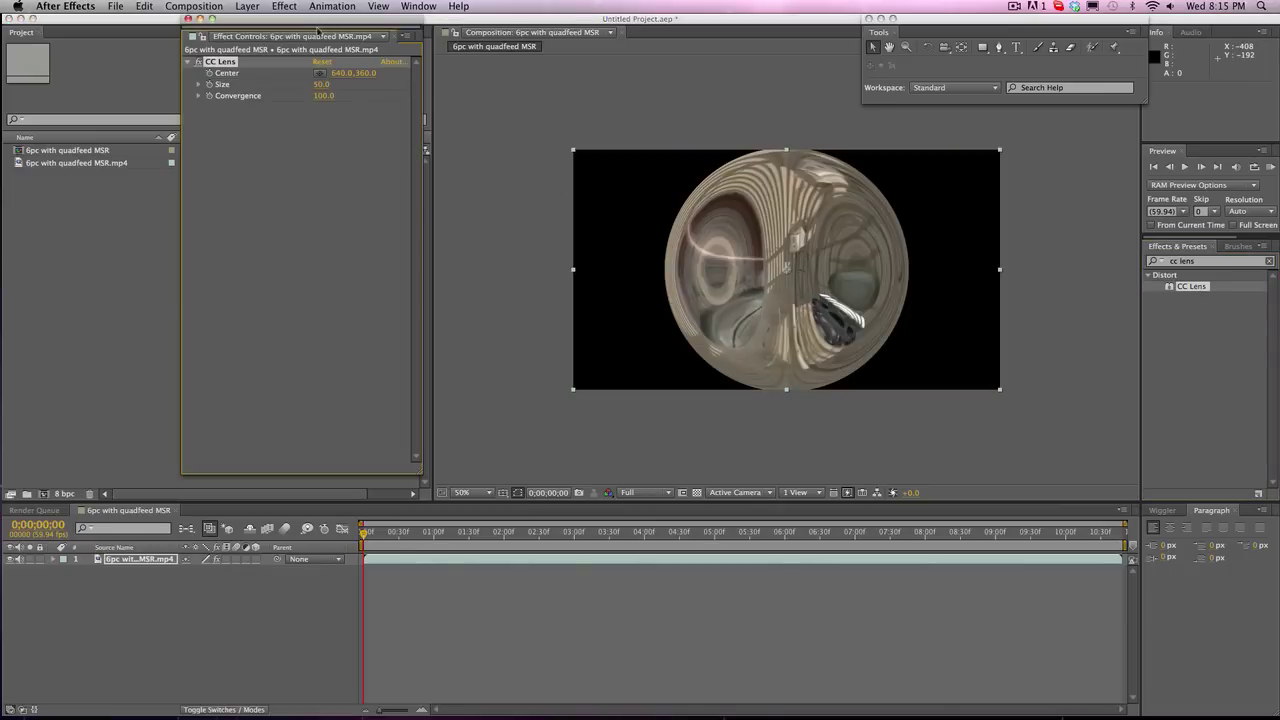
{"action": "left_click_drag", "start_coordinate": [304, 16], "coordinate": [238, 16]}
Keyframe the CC Lens Size, setting it to 500.
{"action": "left_click_drag", "start_coordinate": [253, 88], "coordinate": [304, 66]}
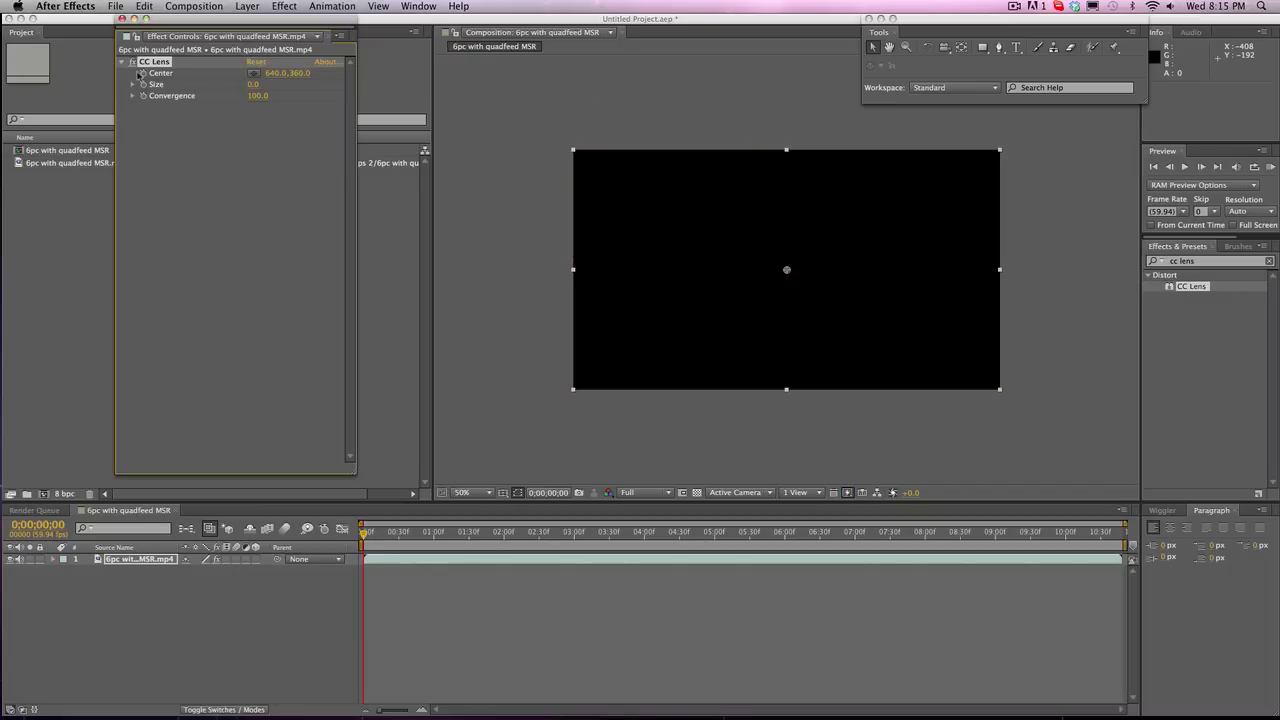
{"action": "left_click", "coordinate": [143, 85]}
{"action": "left_click", "coordinate": [253, 84]}
{"action": "type", "text": "500"}
{"action": "key", "text": "Return"}
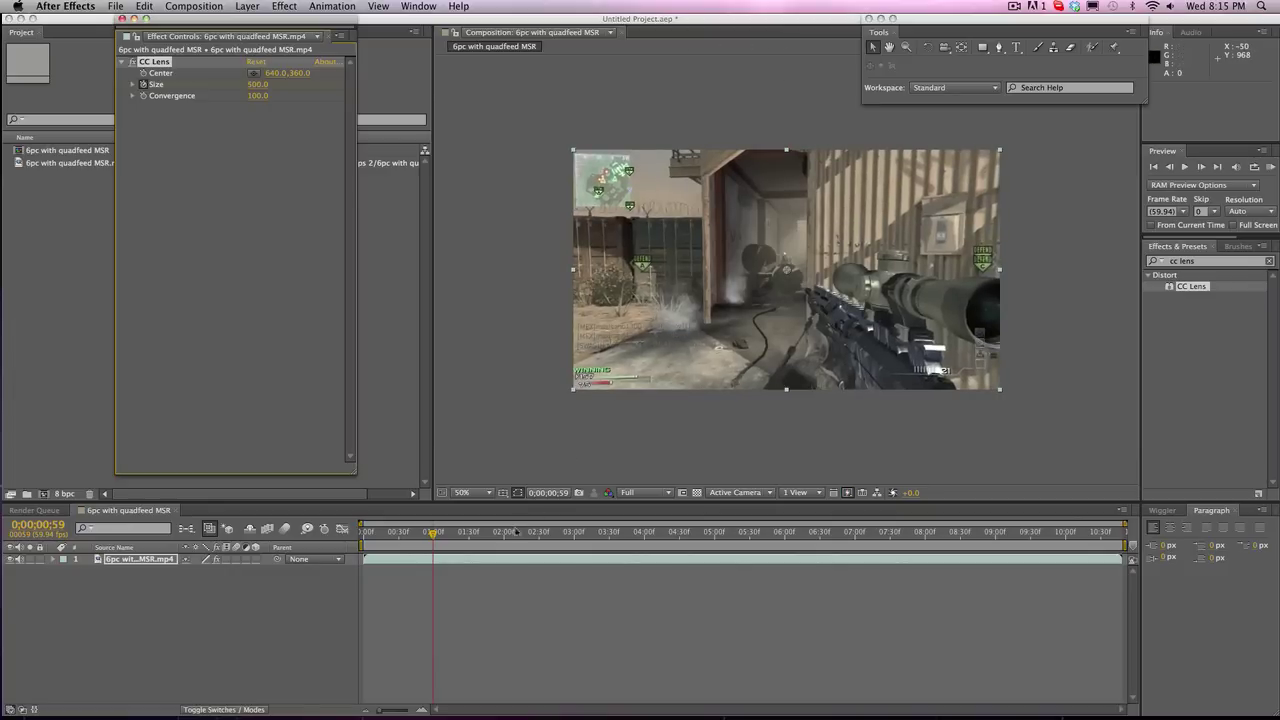
End the work area at 0;00;01;06, preview the lens effect, then delete CC Lens.
{"action": "left_click", "coordinate": [405, 533]}
{"action": "left_click_drag", "start_coordinate": [405, 533], "coordinate": [358, 535]}
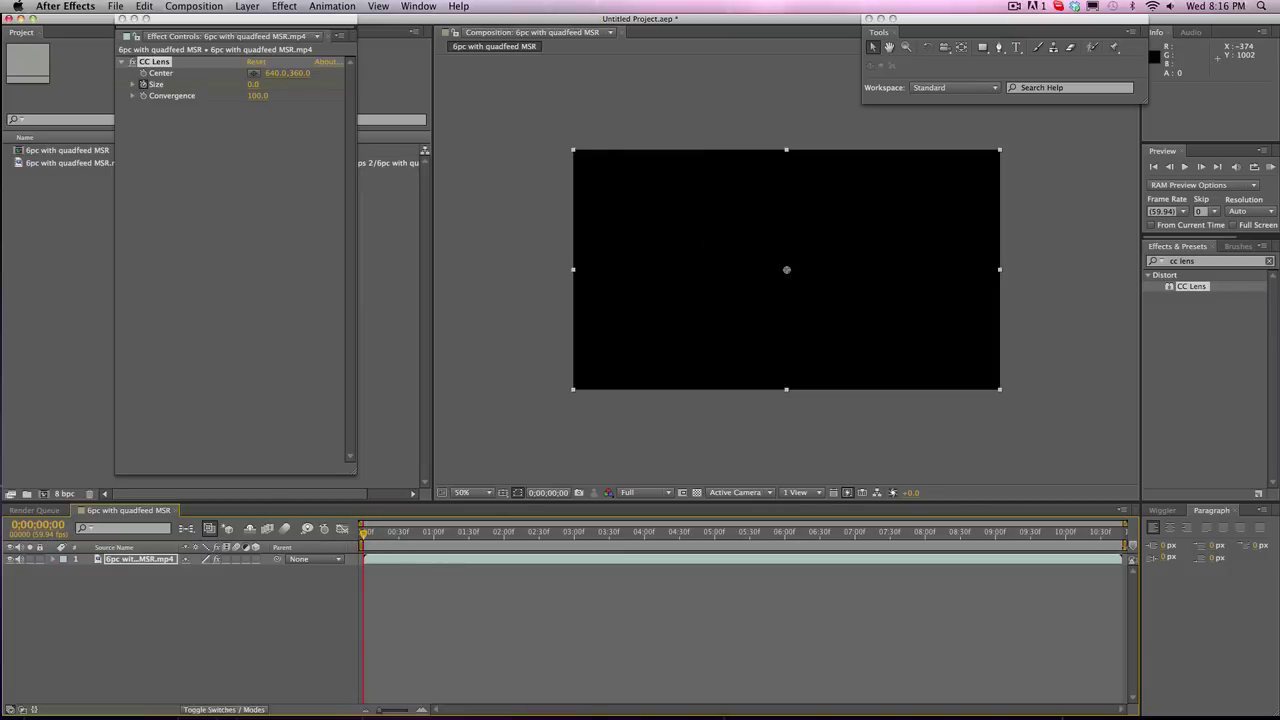
{"action": "left_click_drag", "start_coordinate": [1128, 545], "coordinate": [443, 545]}
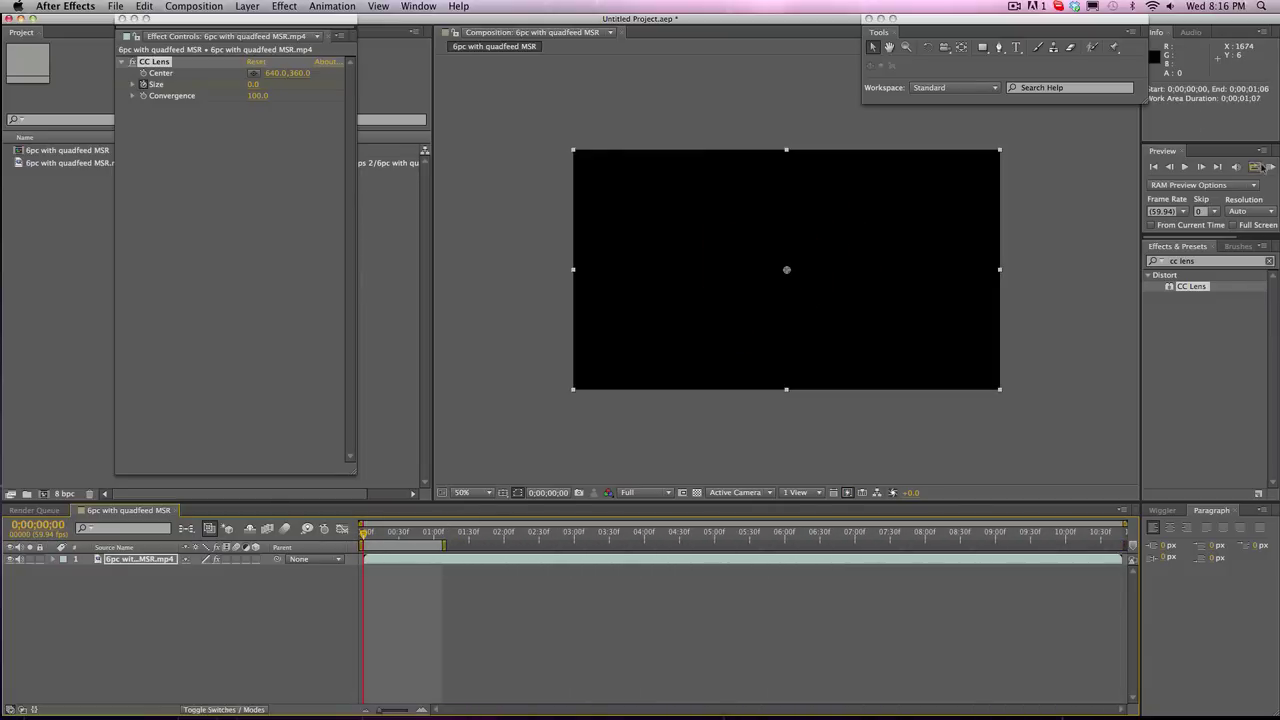
{"action": "left_click", "coordinate": [1268, 167]}
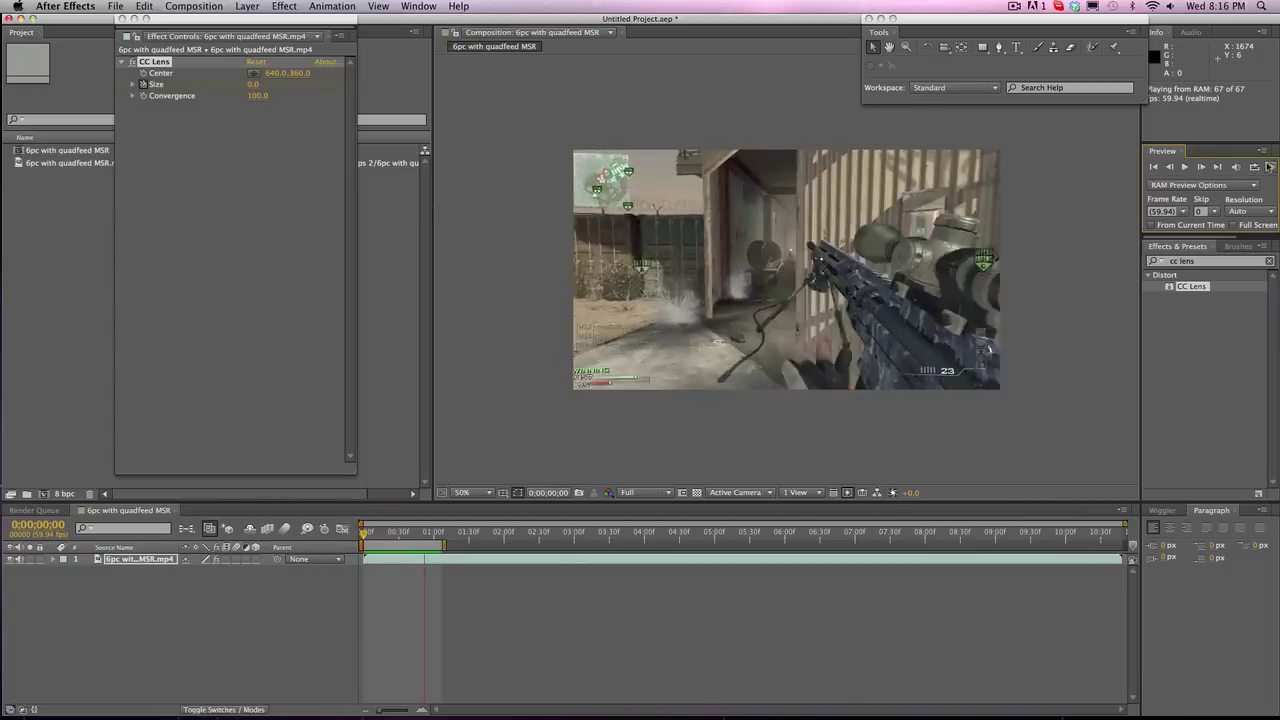
{"action": "left_click", "coordinate": [1268, 167]}
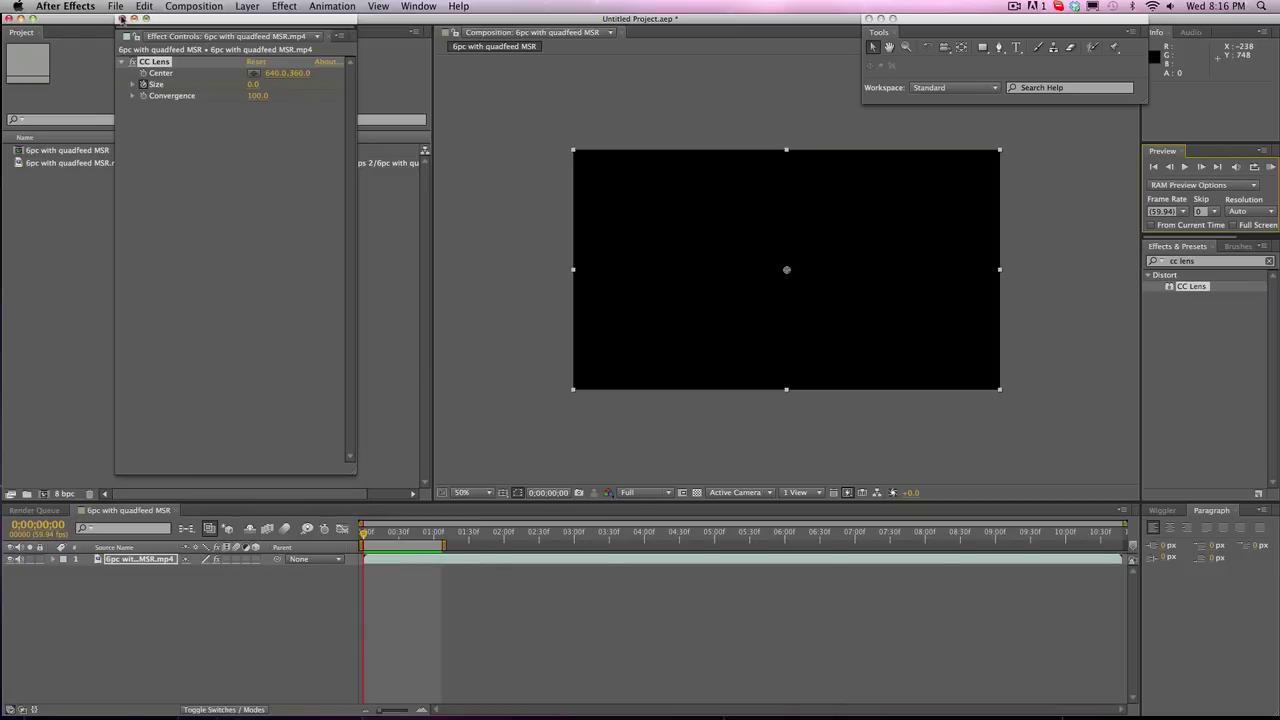
{"action": "key", "text": "Delete"}
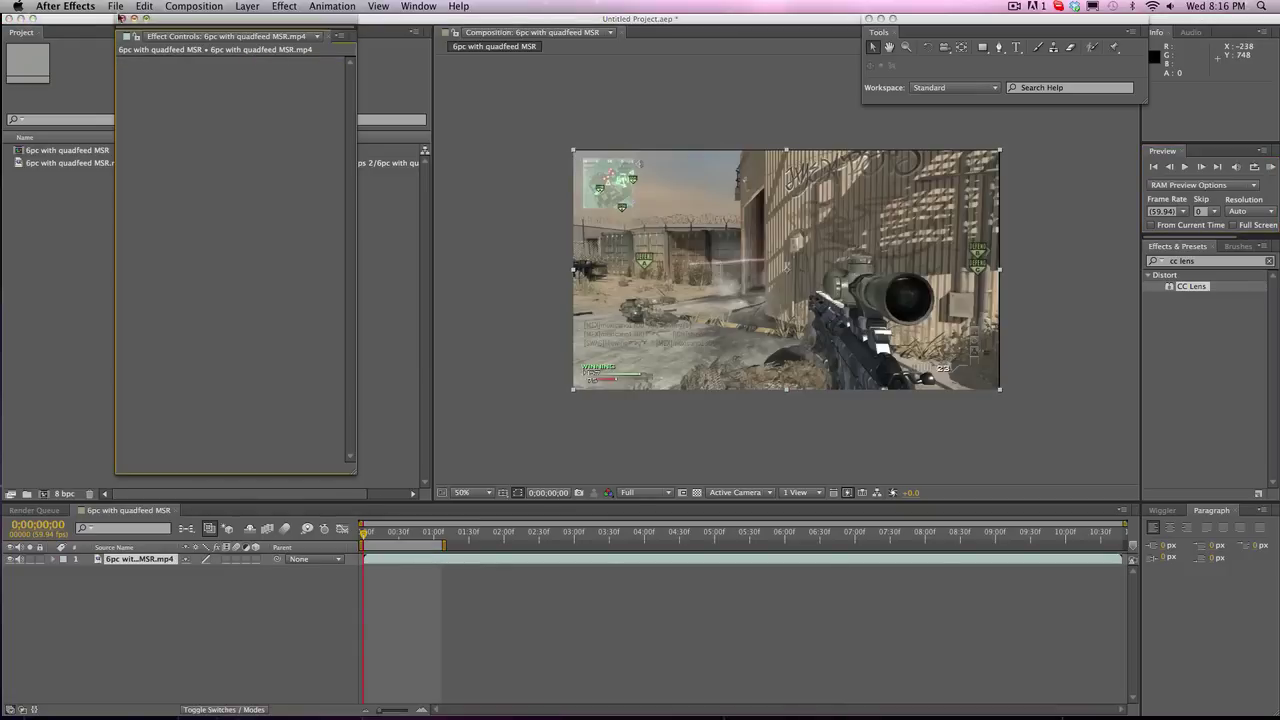
Apply Twixtor to the footage via the 'twixt' search, then close its controls and clear the search.
{"action": "left_click", "coordinate": [122, 19]}
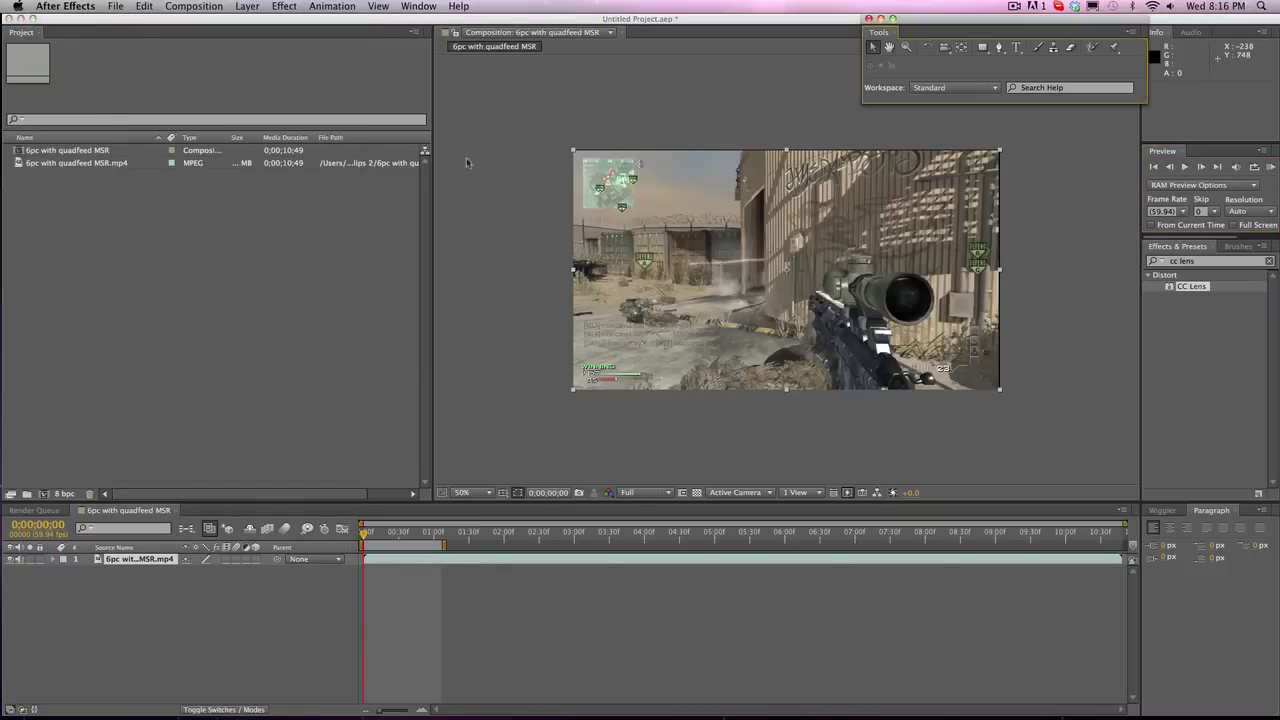
{"action": "left_click", "coordinate": [1268, 261]}
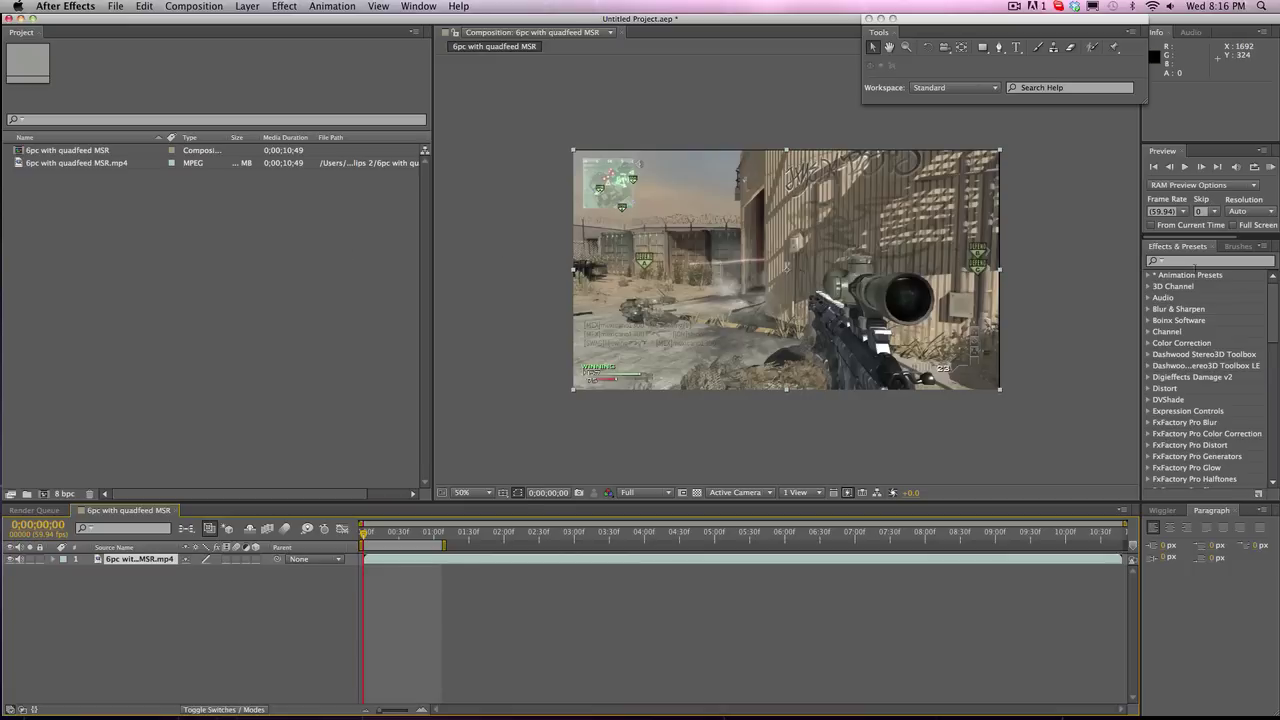
{"action": "left_click", "coordinate": [1195, 264]}
{"action": "type", "text": "twixtor"}
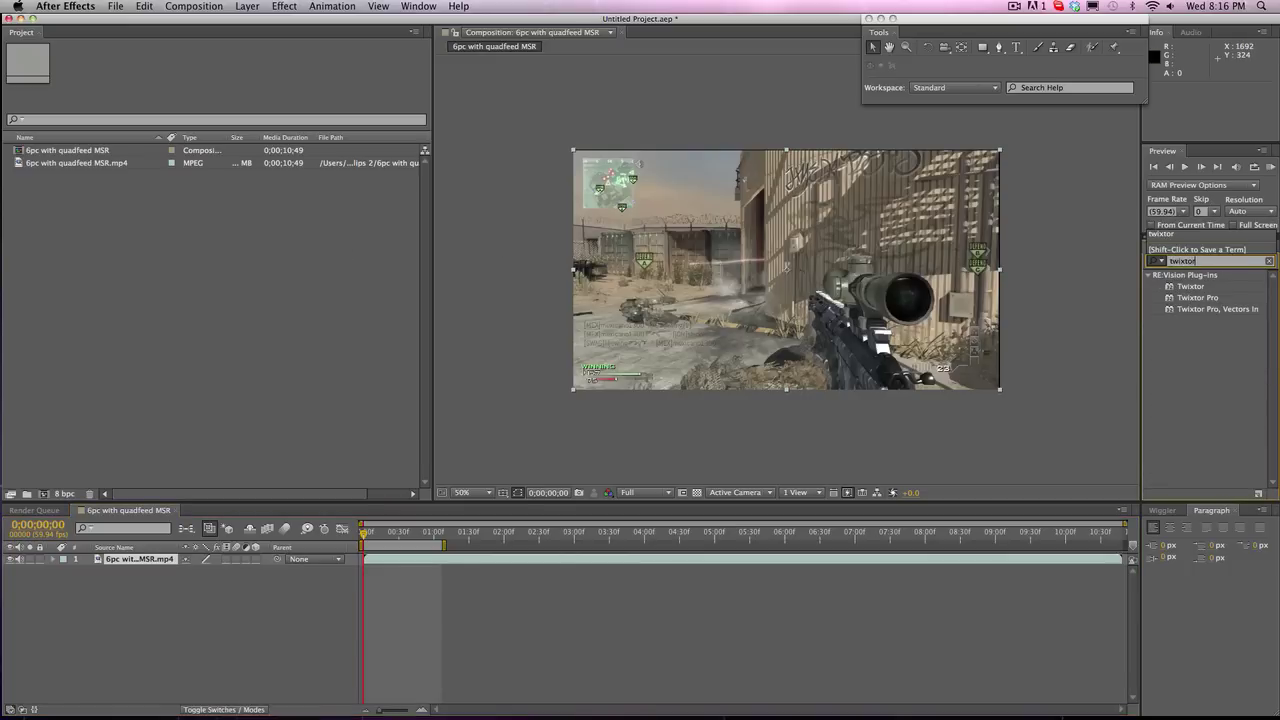
{"action": "left_click_drag", "start_coordinate": [1188, 286], "coordinate": [790, 275]}
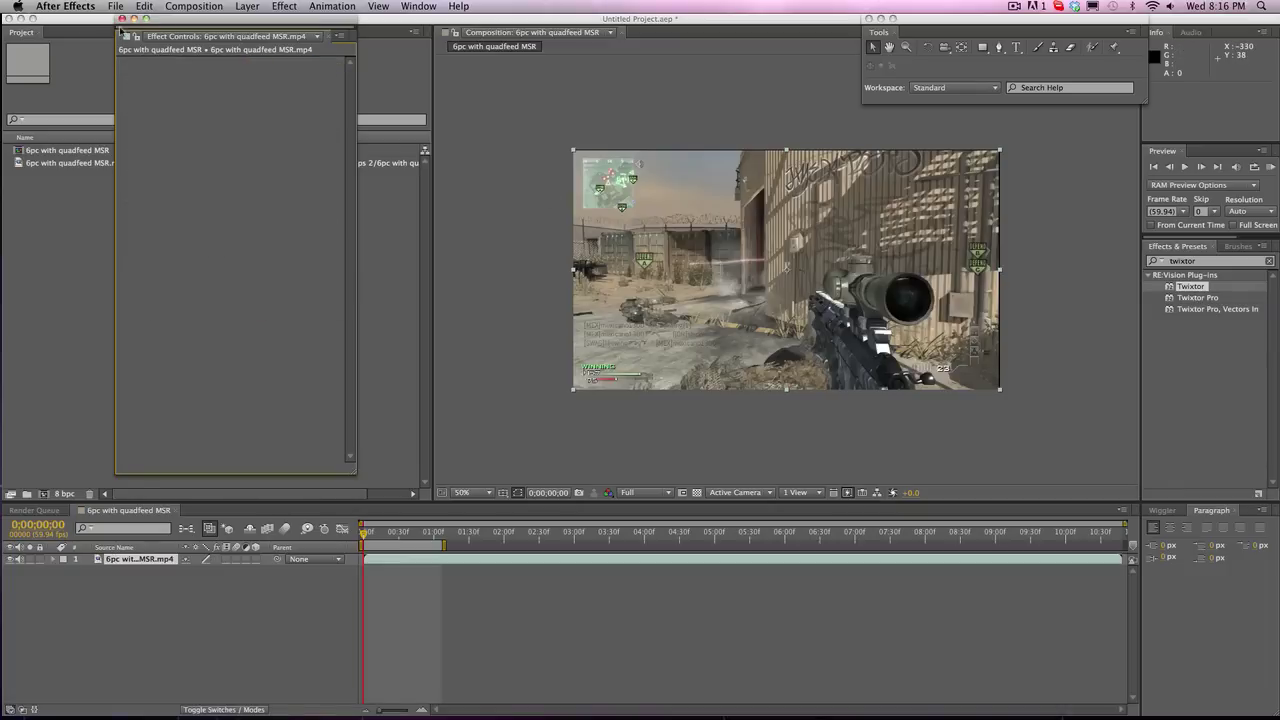
{"action": "left_click", "coordinate": [122, 19]}
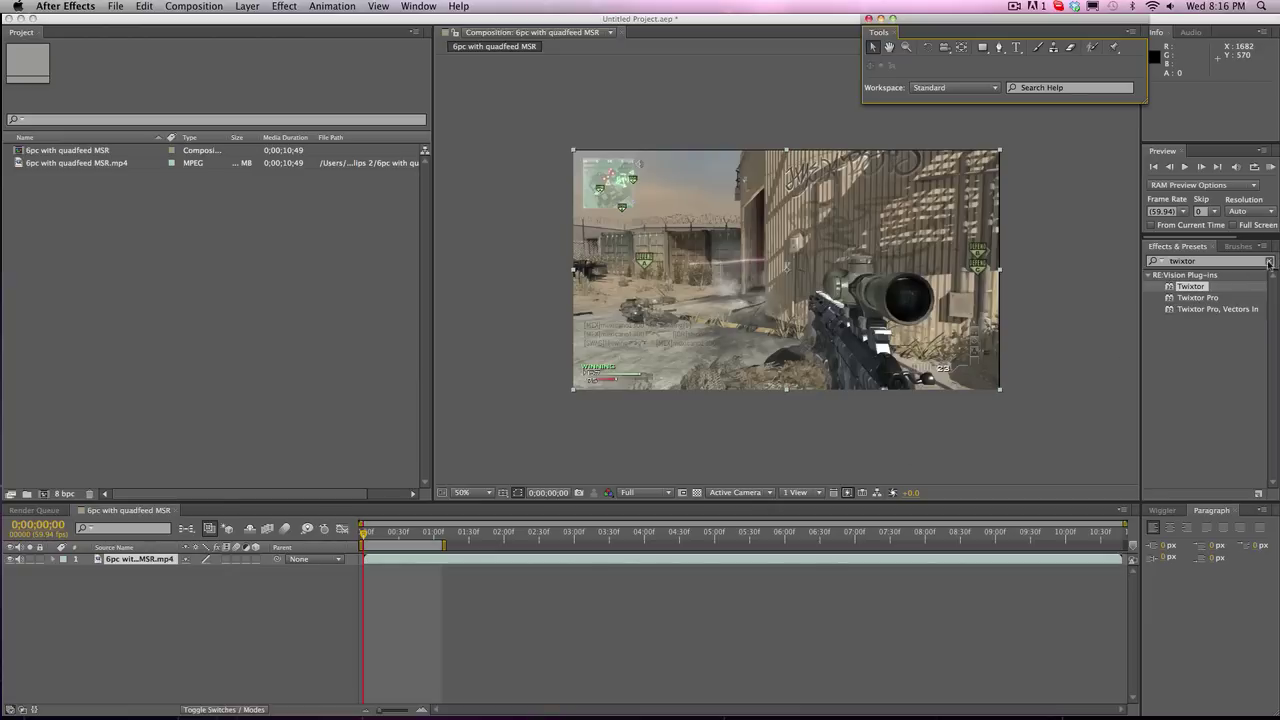
{"action": "left_click", "coordinate": [1269, 261]}
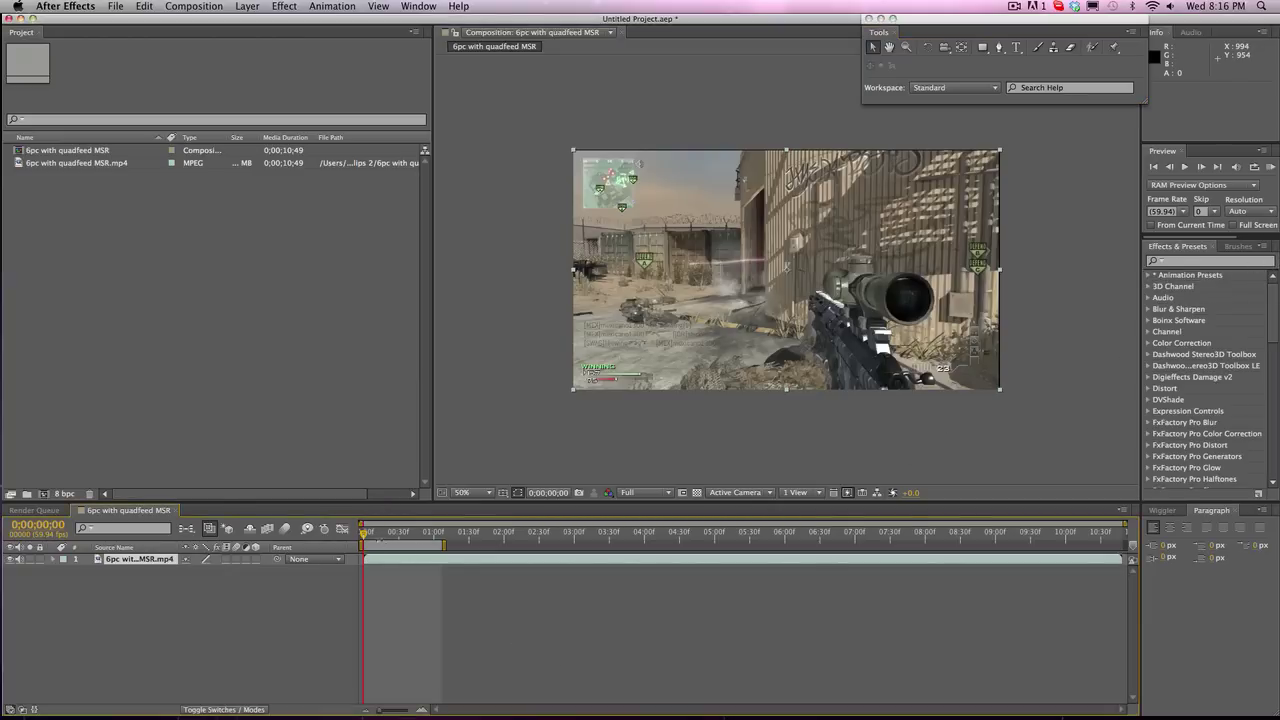
Create a new pure red solid, Red Solid 1, in the composition.
{"action": "left_click", "coordinate": [247, 6]}
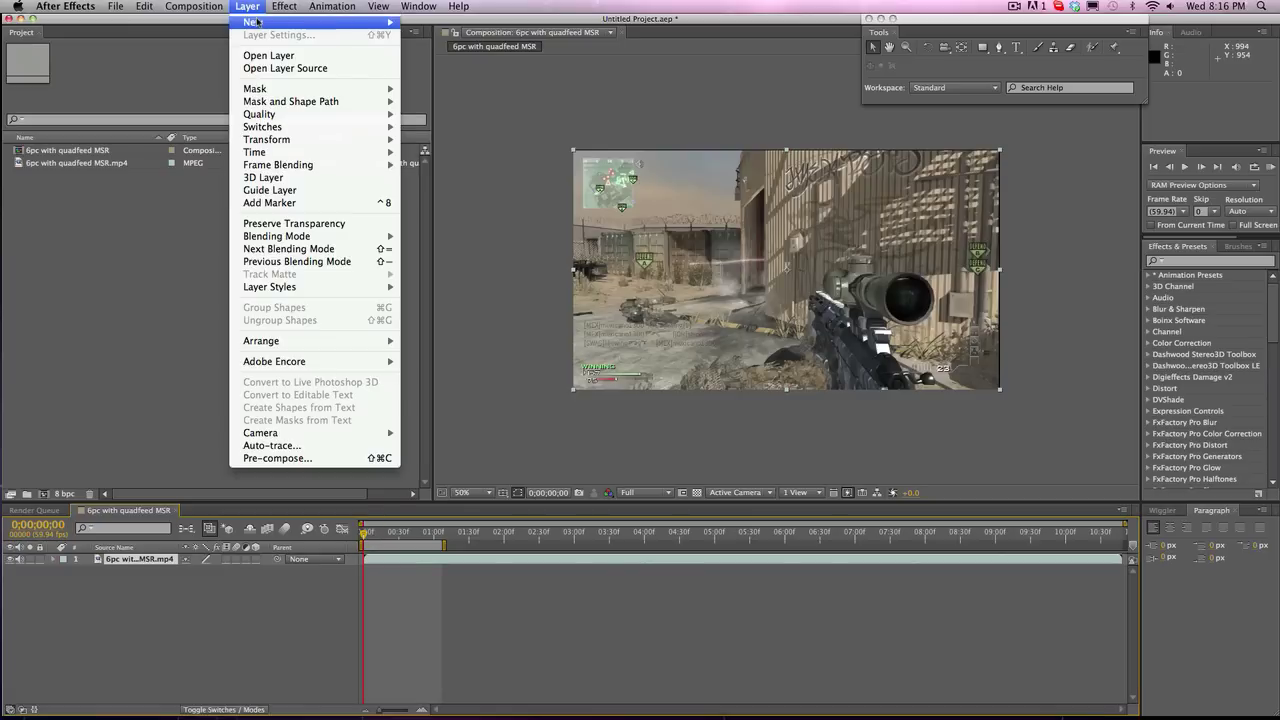
{"action": "mouse_move", "coordinate": [349, 21]}
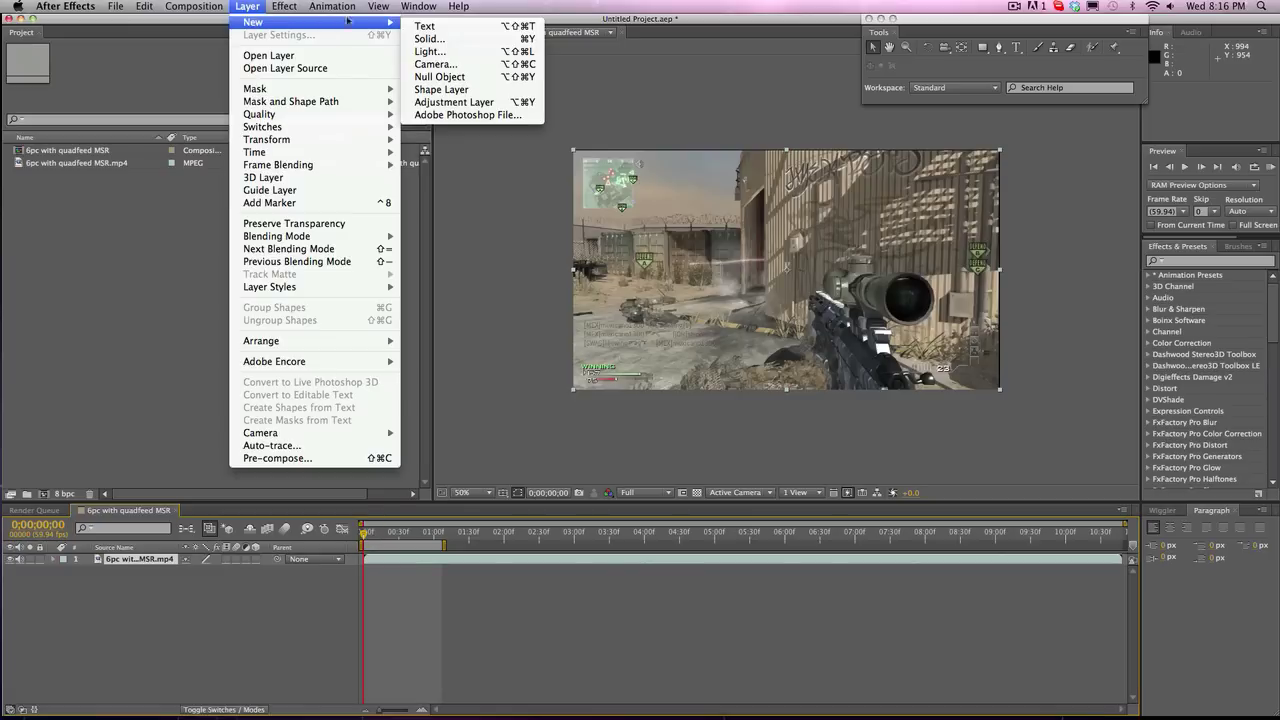
{"action": "left_click", "coordinate": [448, 37]}
{"action": "left_click", "coordinate": [636, 462]}
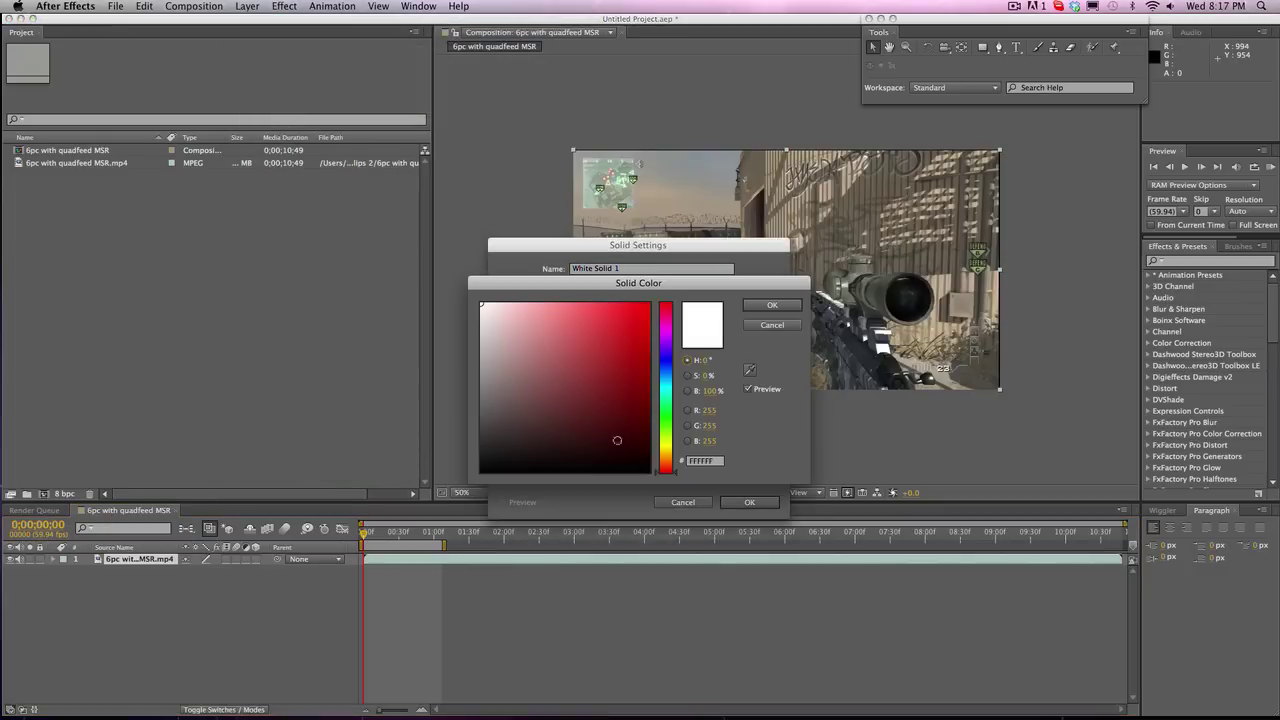
{"action": "left_click_drag", "start_coordinate": [617, 440], "coordinate": [649, 303]}
{"action": "left_click", "coordinate": [772, 305]}
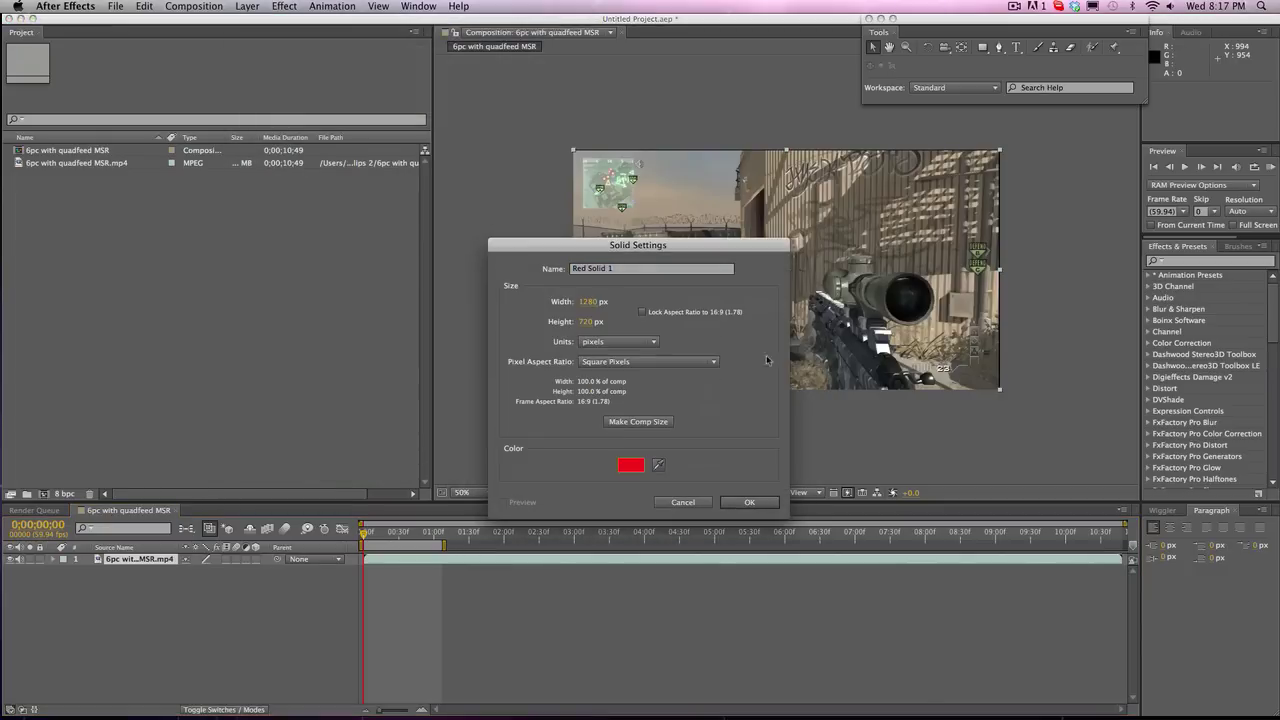
{"action": "left_click", "coordinate": [749, 502]}
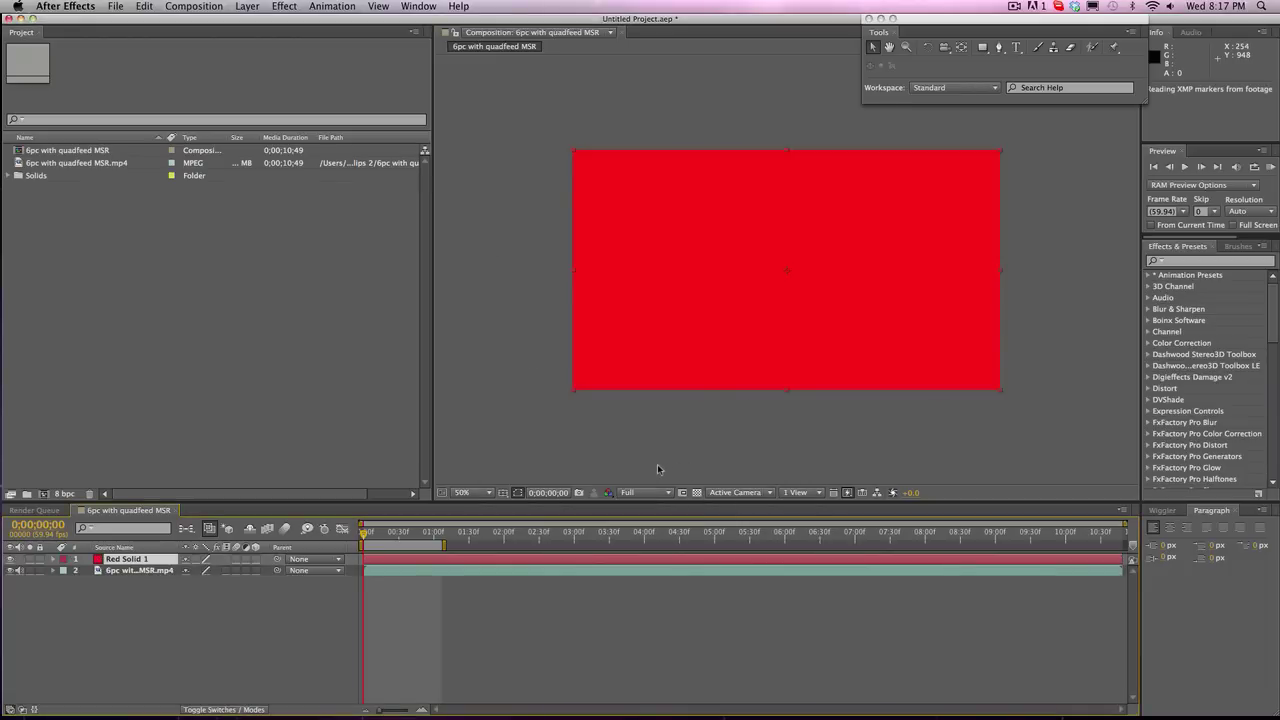
Shrink Red Solid 1 to about half size, nudge it, delete it, and reopen Layer > New.
{"action": "left_click", "coordinate": [574, 150]}
{"action": "left_click_drag", "start_coordinate": [583, 160], "coordinate": [717, 206]}
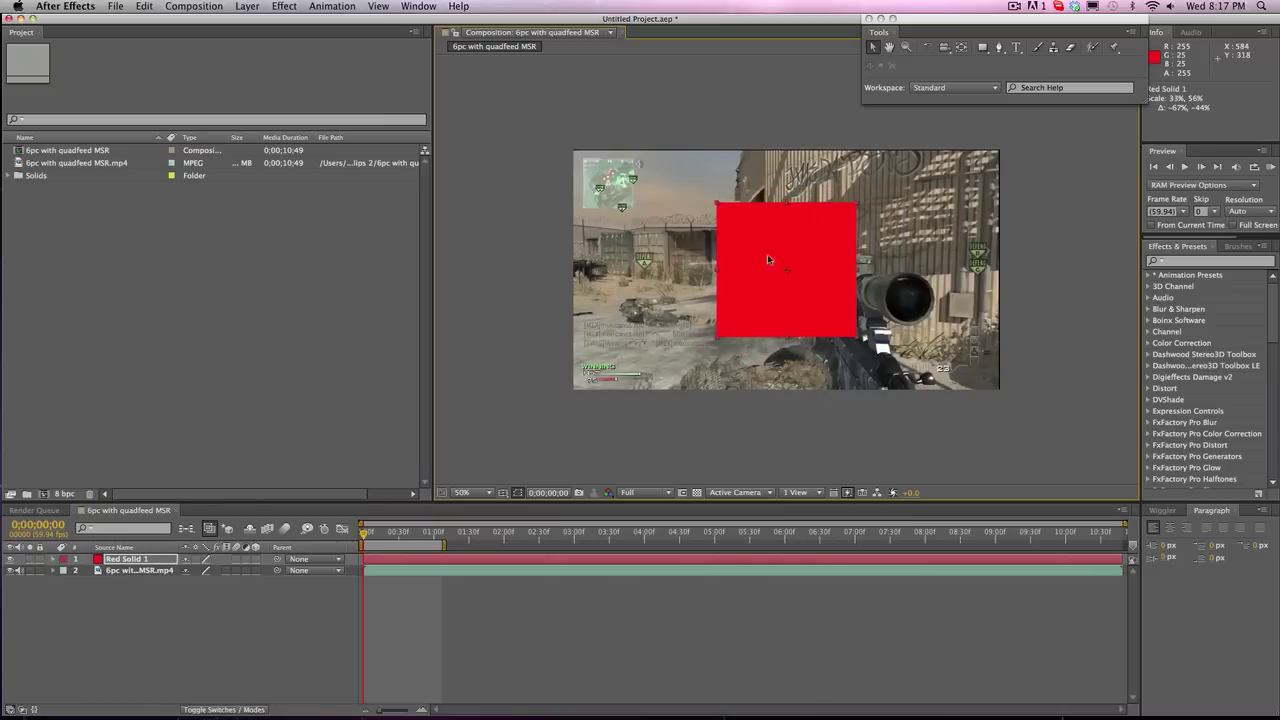
{"action": "left_click_drag", "start_coordinate": [793, 250], "coordinate": [800, 266]}
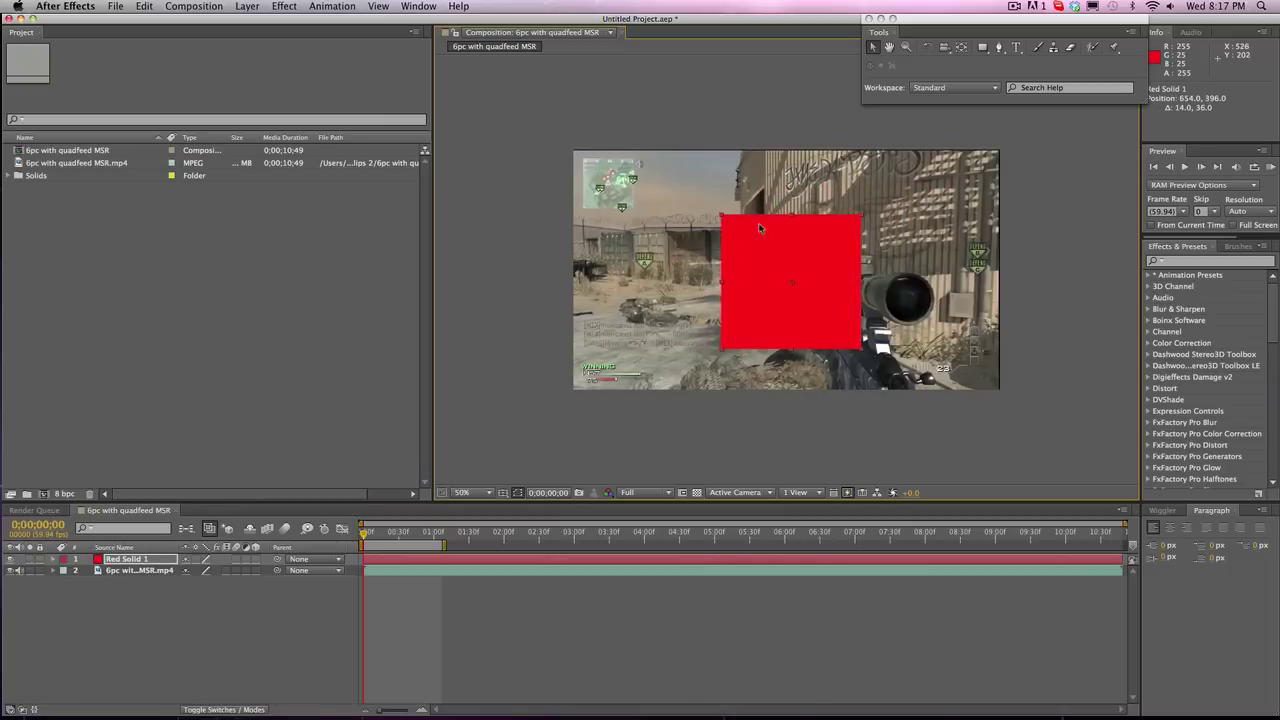
{"action": "left_click", "coordinate": [578, 556]}
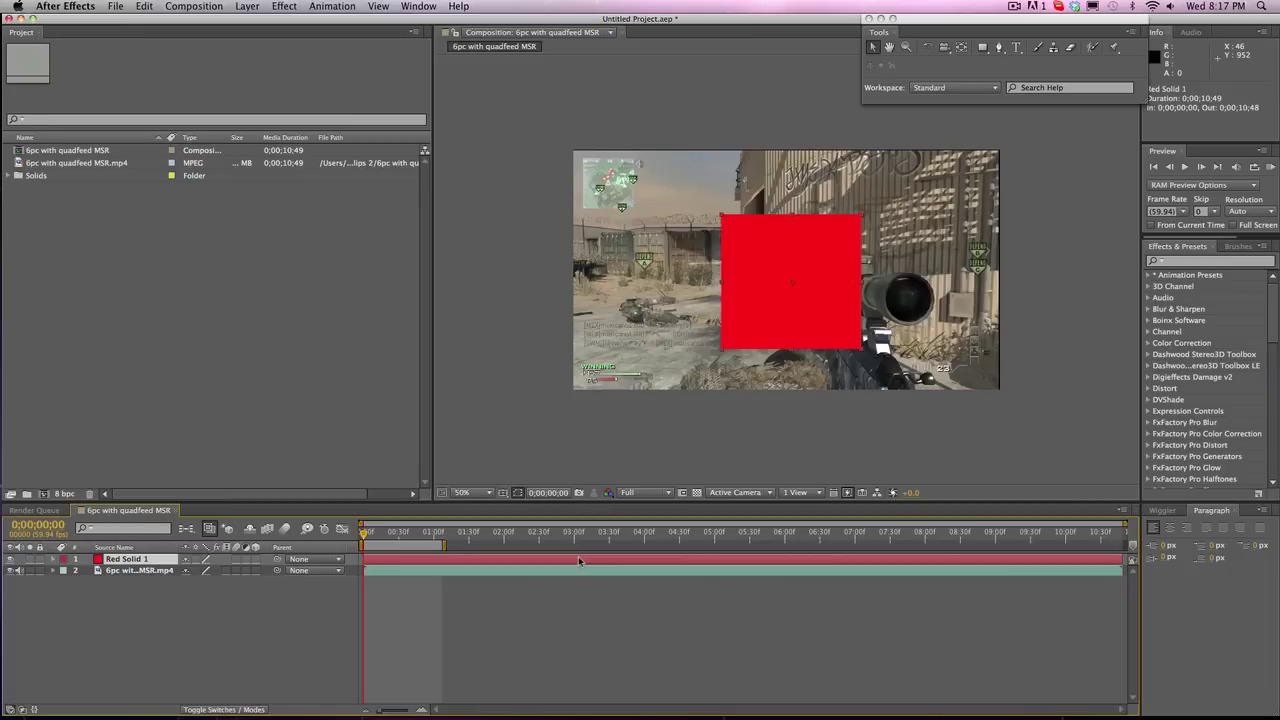
{"action": "key", "text": "Delete"}
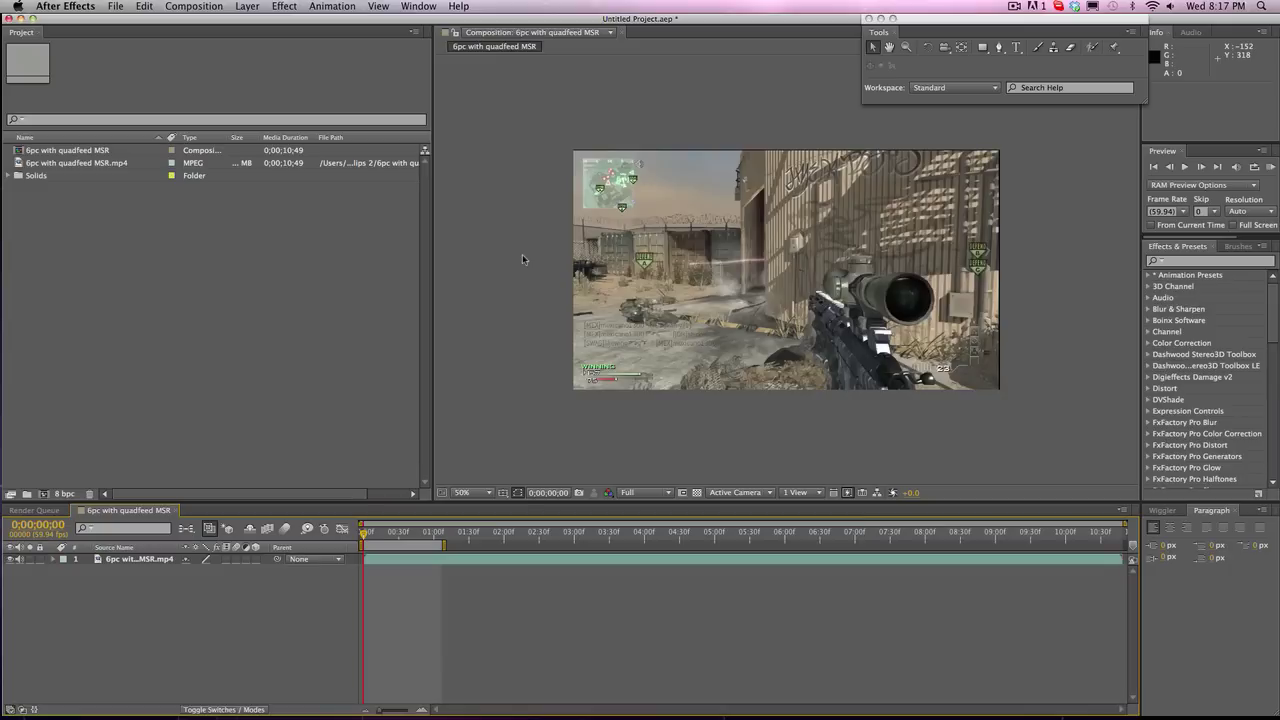
{"action": "left_click", "coordinate": [247, 6]}
{"action": "mouse_move", "coordinate": [258, 27]}
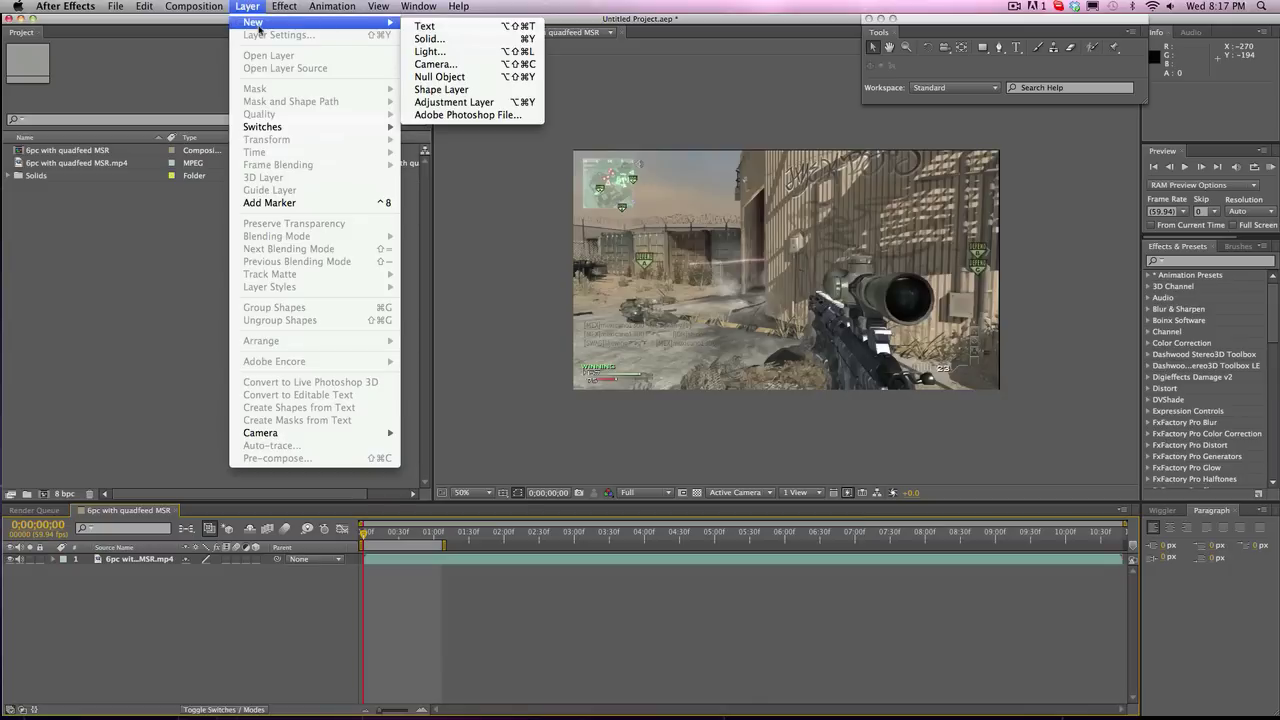
Add a Null 1 object layer and link it to the footage layer with the pick-whip.
{"action": "left_click", "coordinate": [440, 77]}
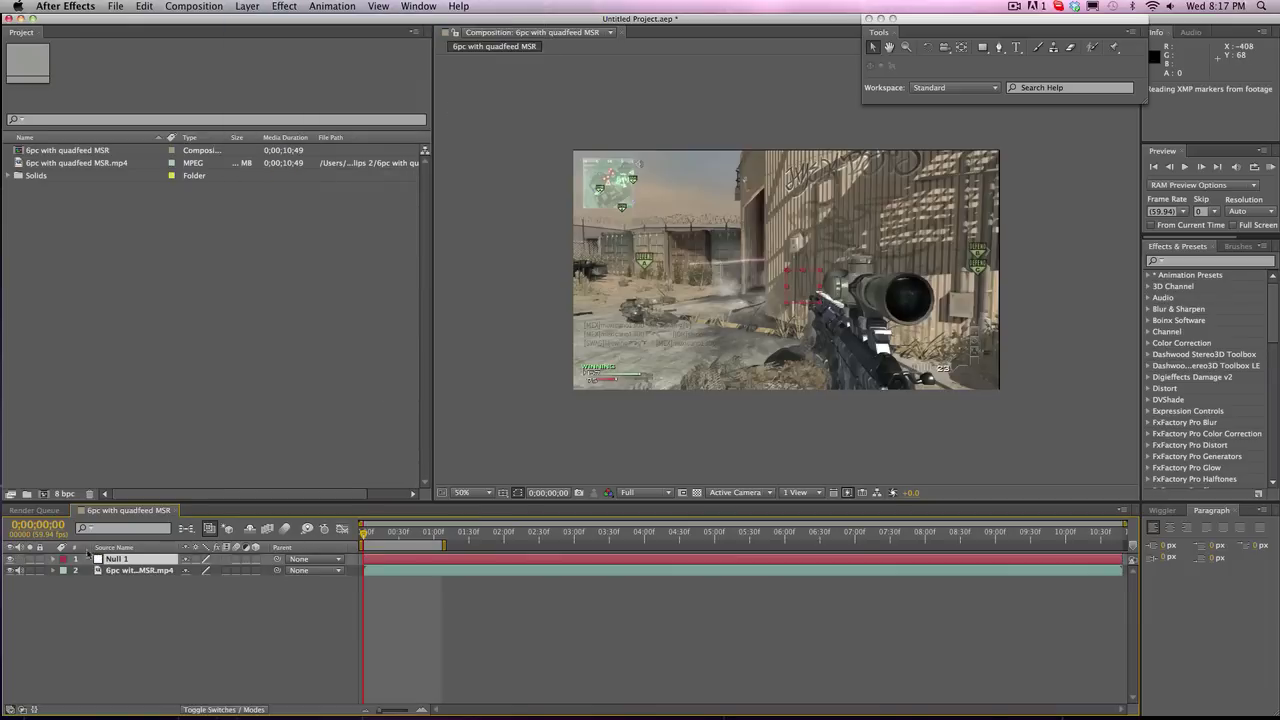
{"action": "left_click", "coordinate": [55, 559]}
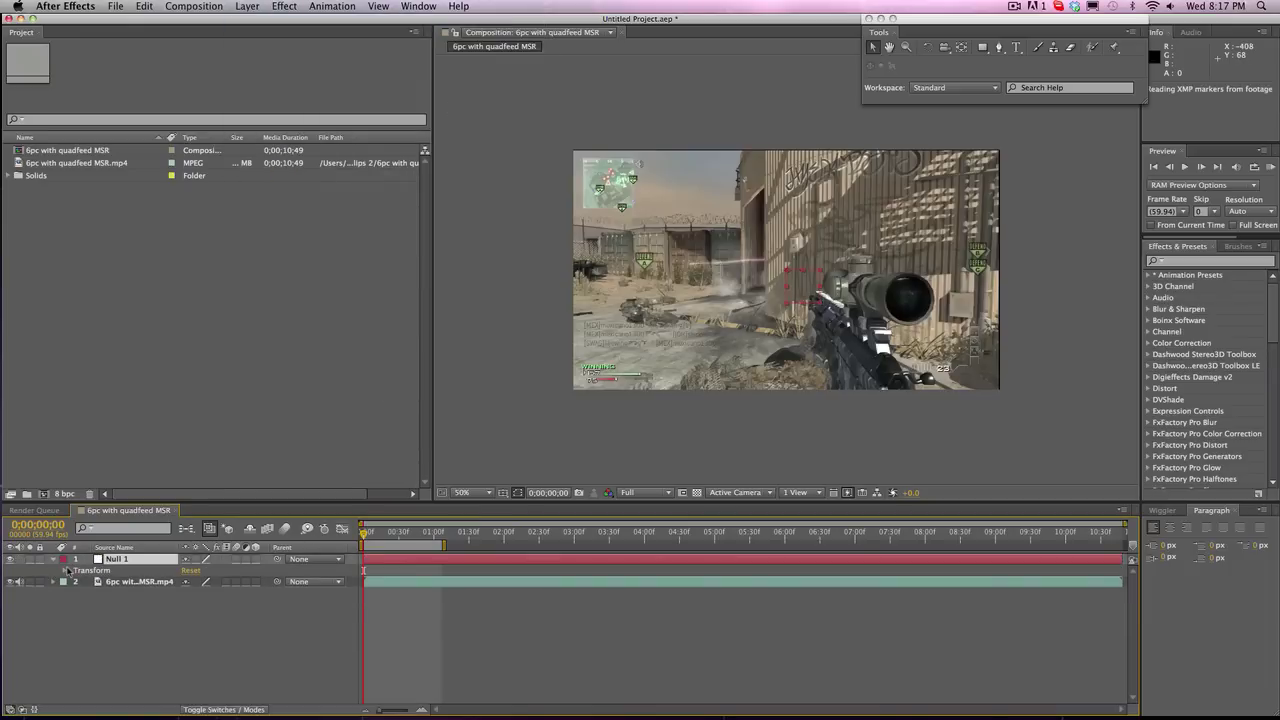
{"action": "left_click", "coordinate": [68, 570]}
{"action": "left_click", "coordinate": [68, 570]}
{"action": "left_click", "coordinate": [54, 560]}
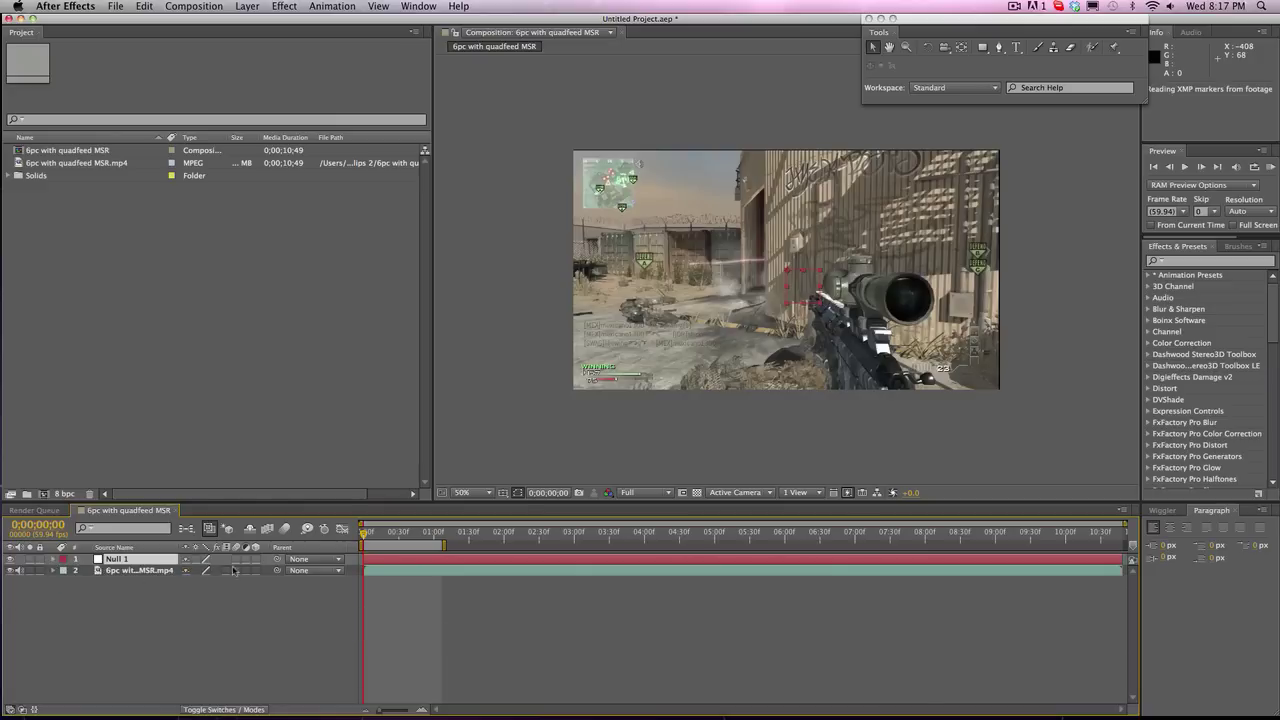
{"action": "left_click_drag", "start_coordinate": [279, 559], "coordinate": [330, 550]}
Parent the gameplay clip to Null 1 and keyframe the null's Position pushing it right by one second.
{"action": "left_click_drag", "start_coordinate": [765, 288], "coordinate": [672, 247]}
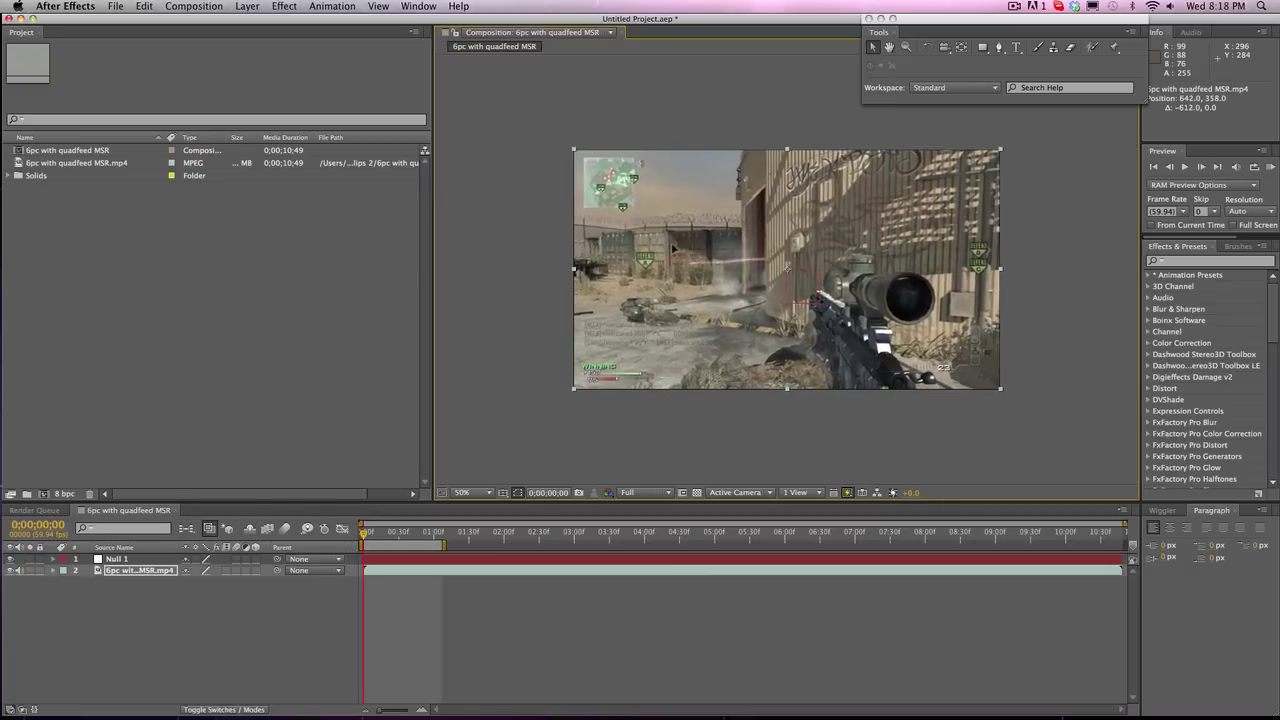
{"action": "left_click", "coordinate": [272, 597]}
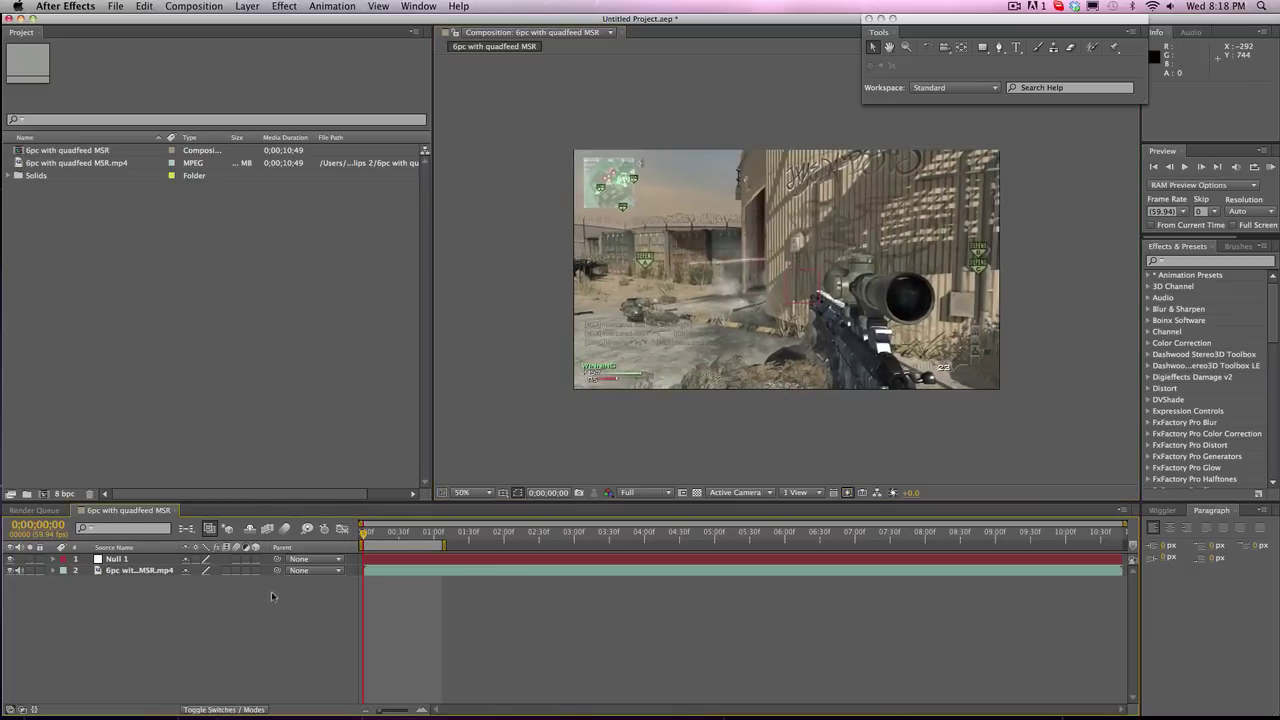
{"action": "left_click_drag", "start_coordinate": [277, 570], "coordinate": [120, 559]}
{"action": "left_click", "coordinate": [54, 559]}
{"action": "left_click", "coordinate": [65, 570]}
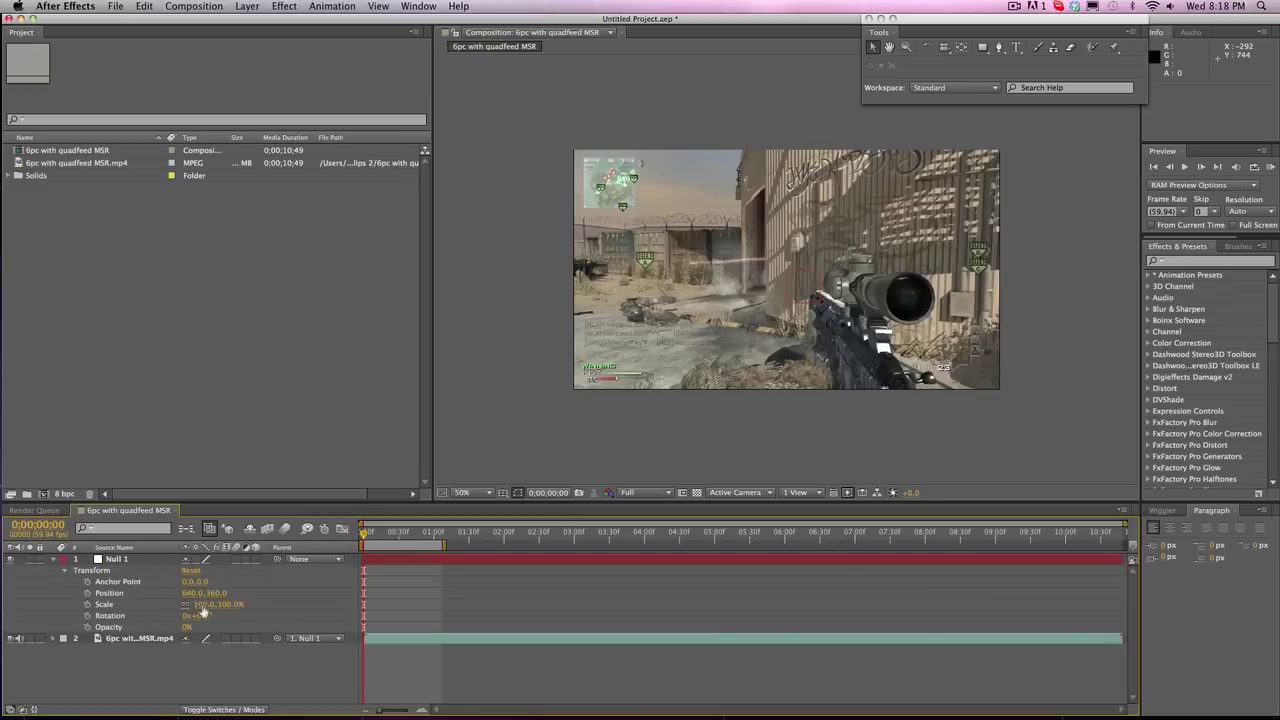
{"action": "left_click", "coordinate": [87, 593]}
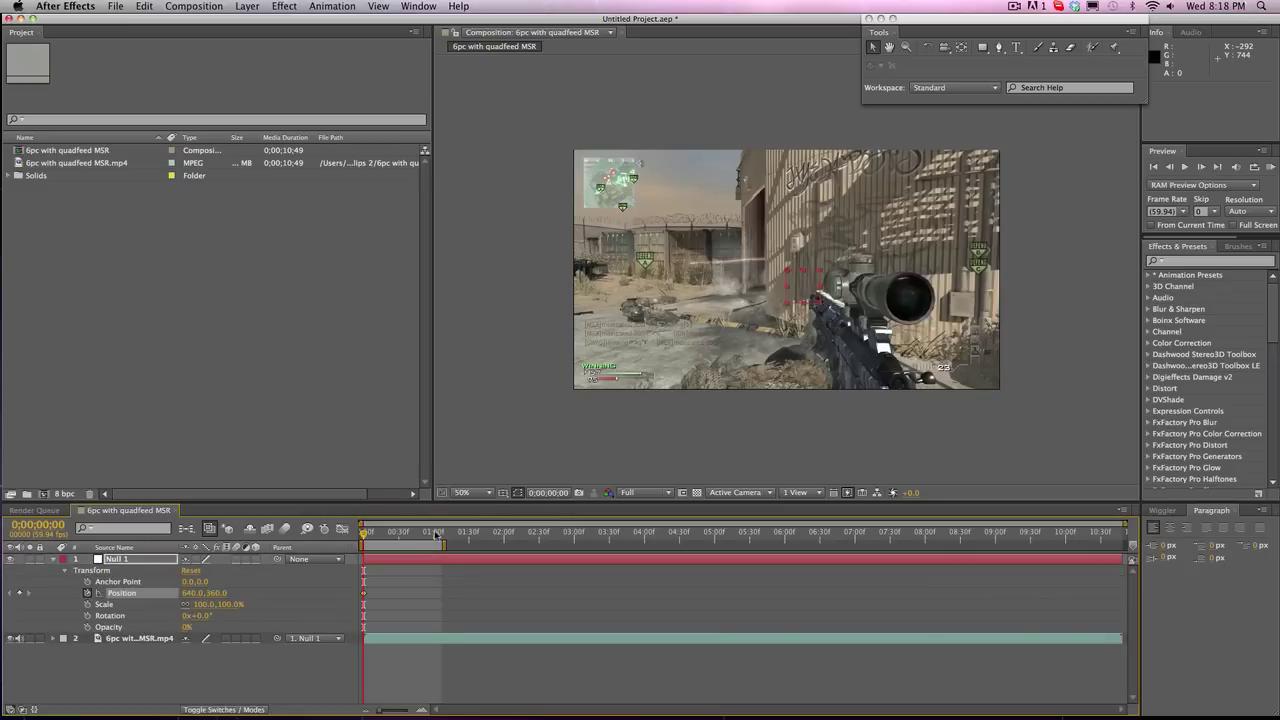
{"action": "left_click", "coordinate": [435, 533]}
{"action": "left_click_drag", "start_coordinate": [190, 593], "coordinate": [1015, 576]}
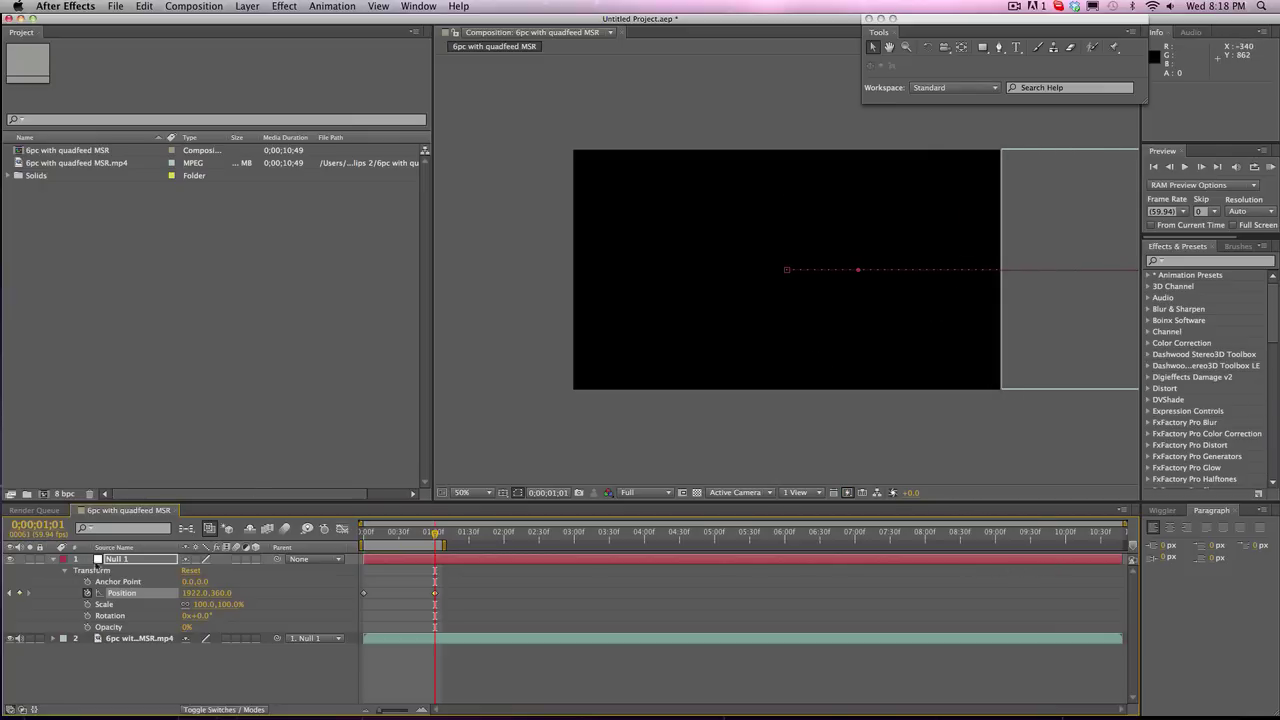
Delete Null 1, undo, delete it again, and select the gameplay clip.
{"action": "left_click", "coordinate": [121, 561]}
{"action": "key", "text": "Delete"}
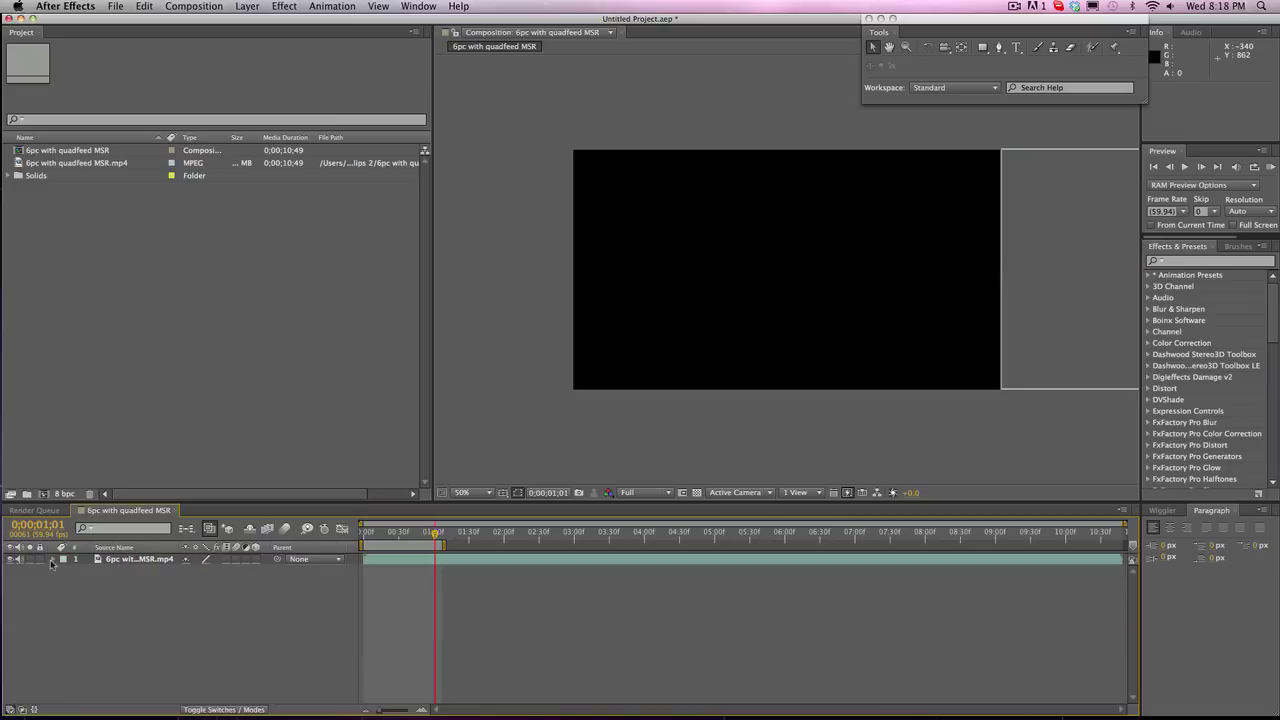
{"action": "key", "text": "super+z"}
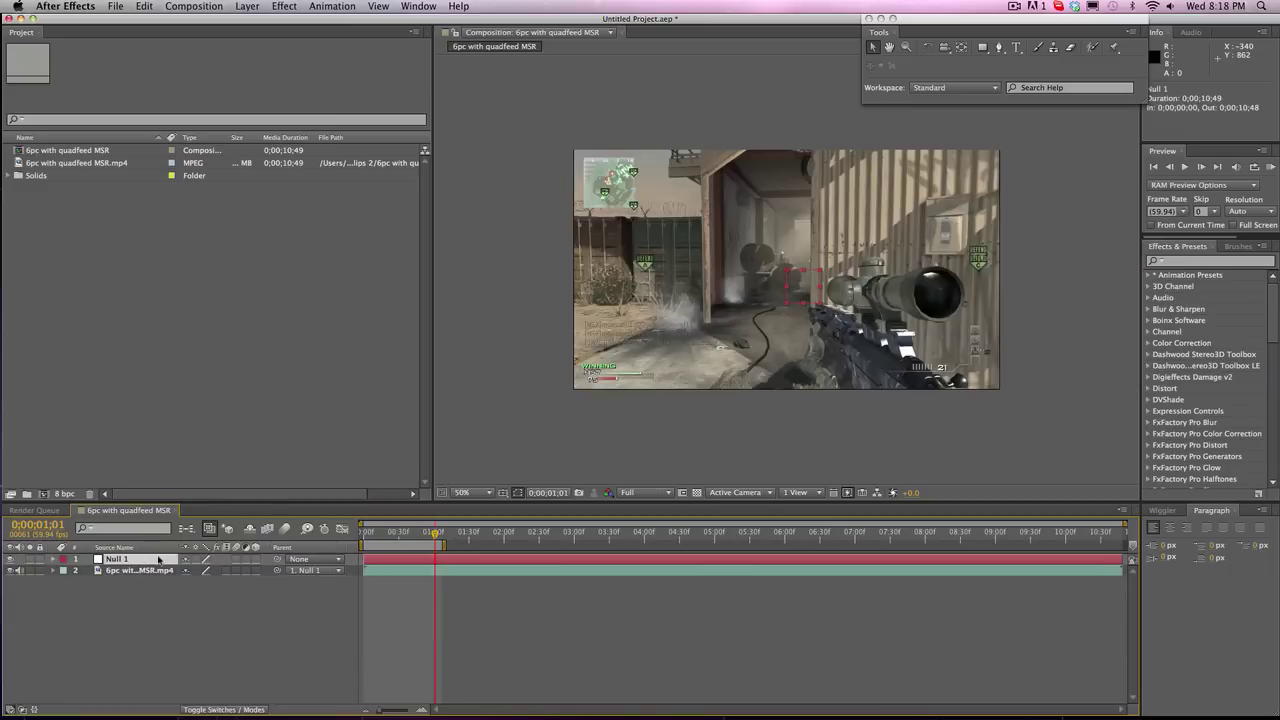
{"action": "key", "text": "Delete"}
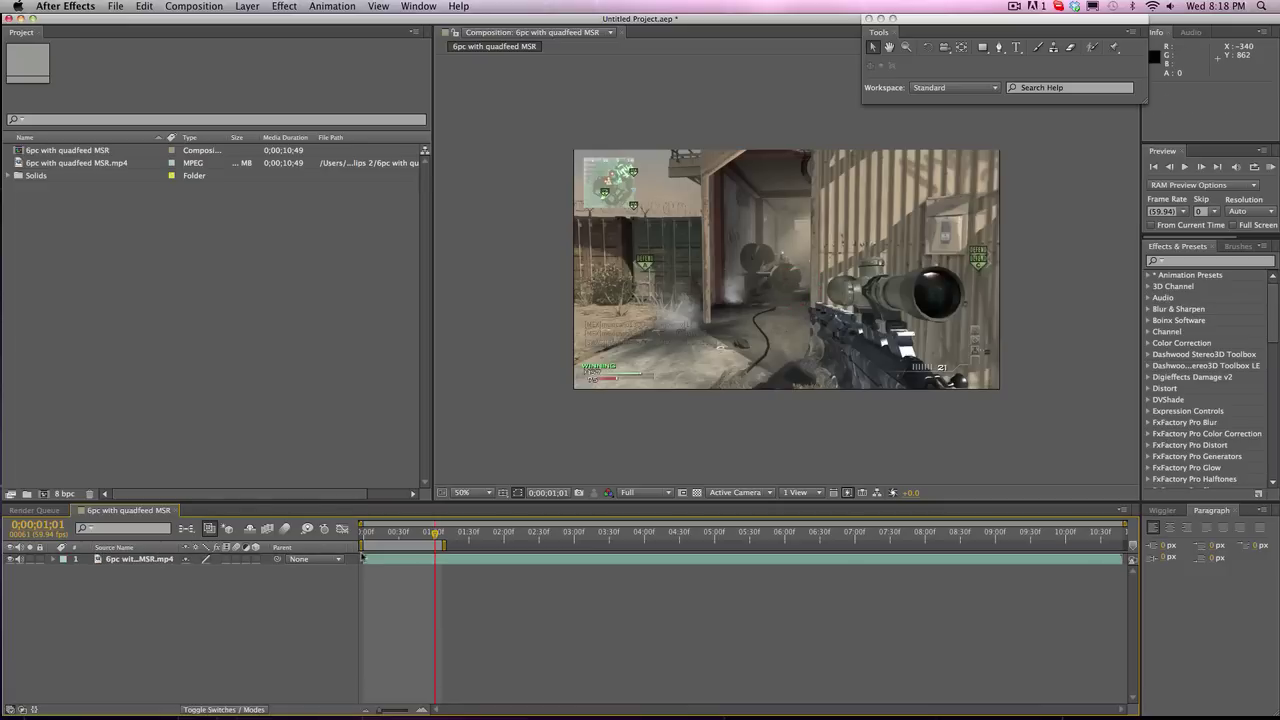
{"action": "left_click", "coordinate": [368, 559]}
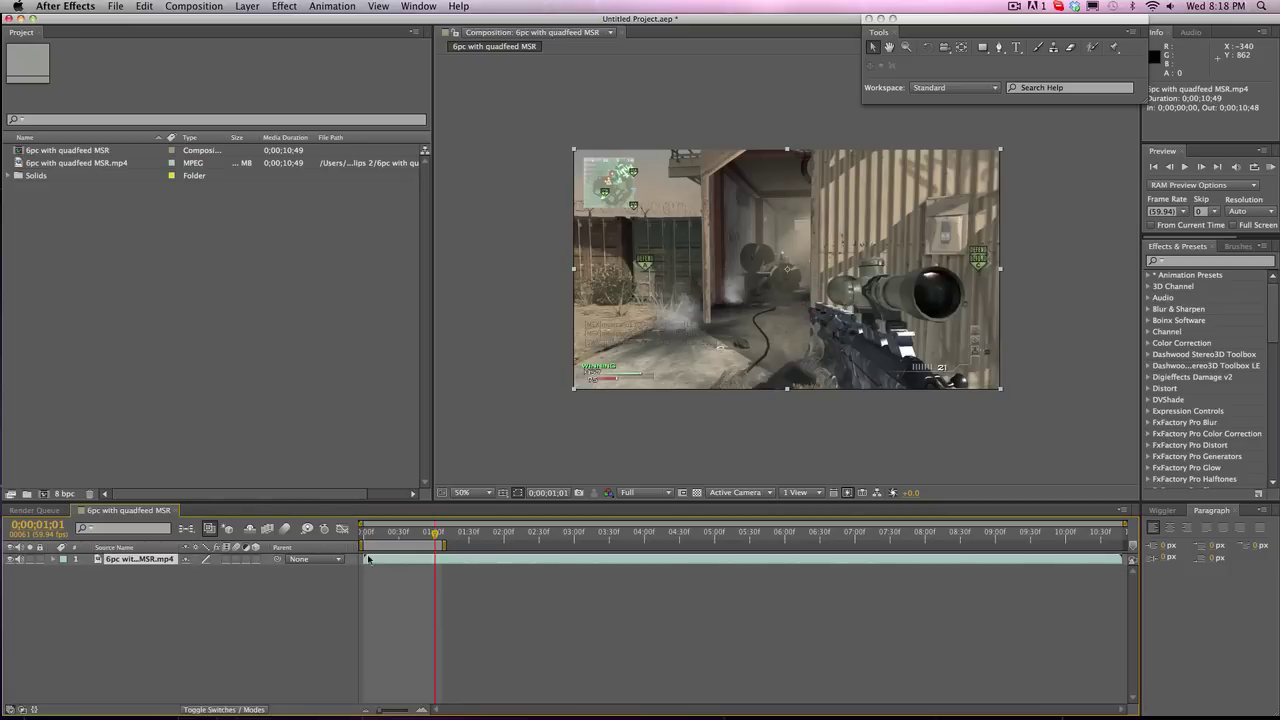
{"action": "left_click", "coordinate": [247, 6]}
Add Adjustment Layer 1 above the gameplay clip and select it.
{"action": "mouse_move", "coordinate": [260, 21]}
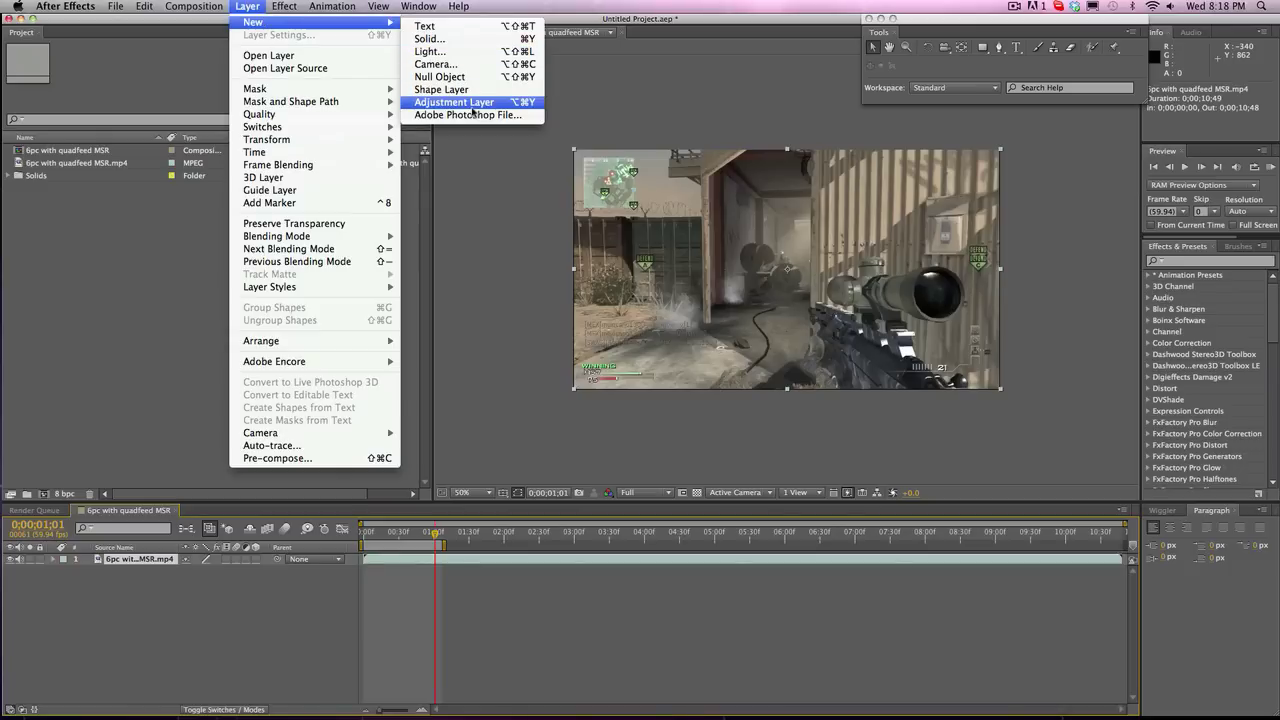
{"action": "left_click", "coordinate": [473, 102]}
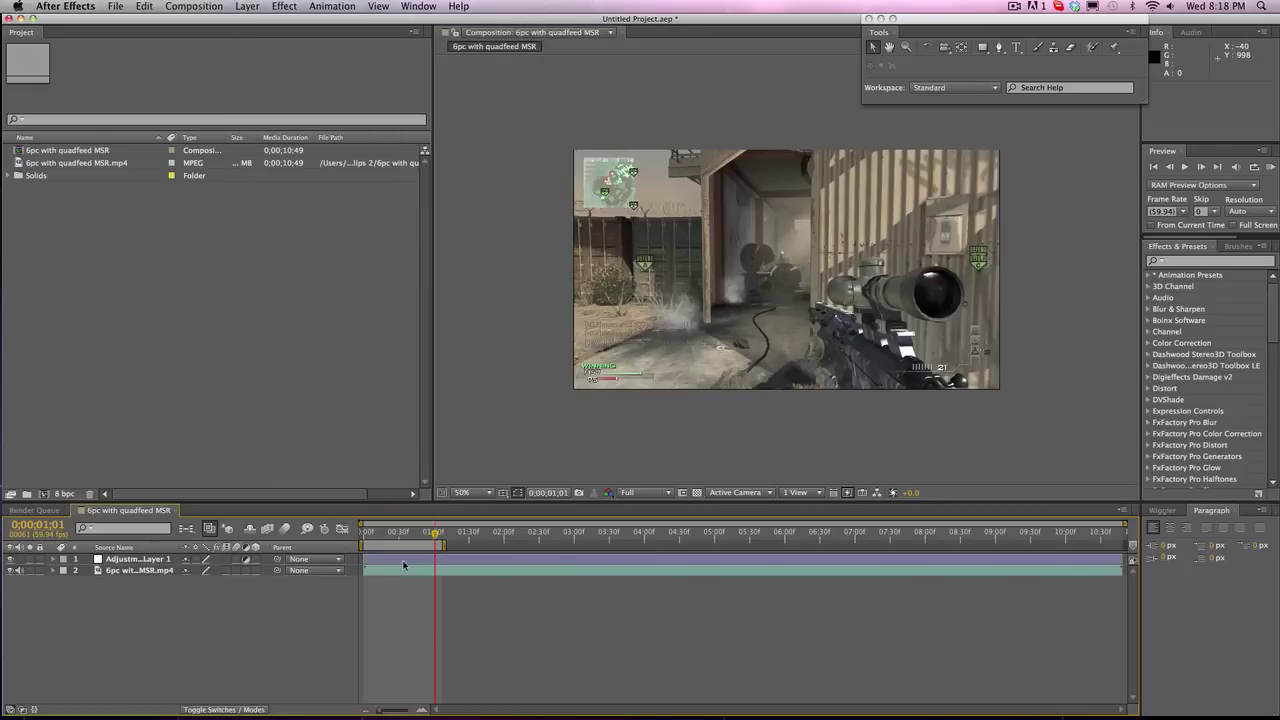
{"action": "left_click", "coordinate": [404, 560]}
Apply the 'baker' Starglow preset to Adjustment Layer 1 and scrub the timeline to preview the glow.
{"action": "left_click", "coordinate": [1188, 261]}
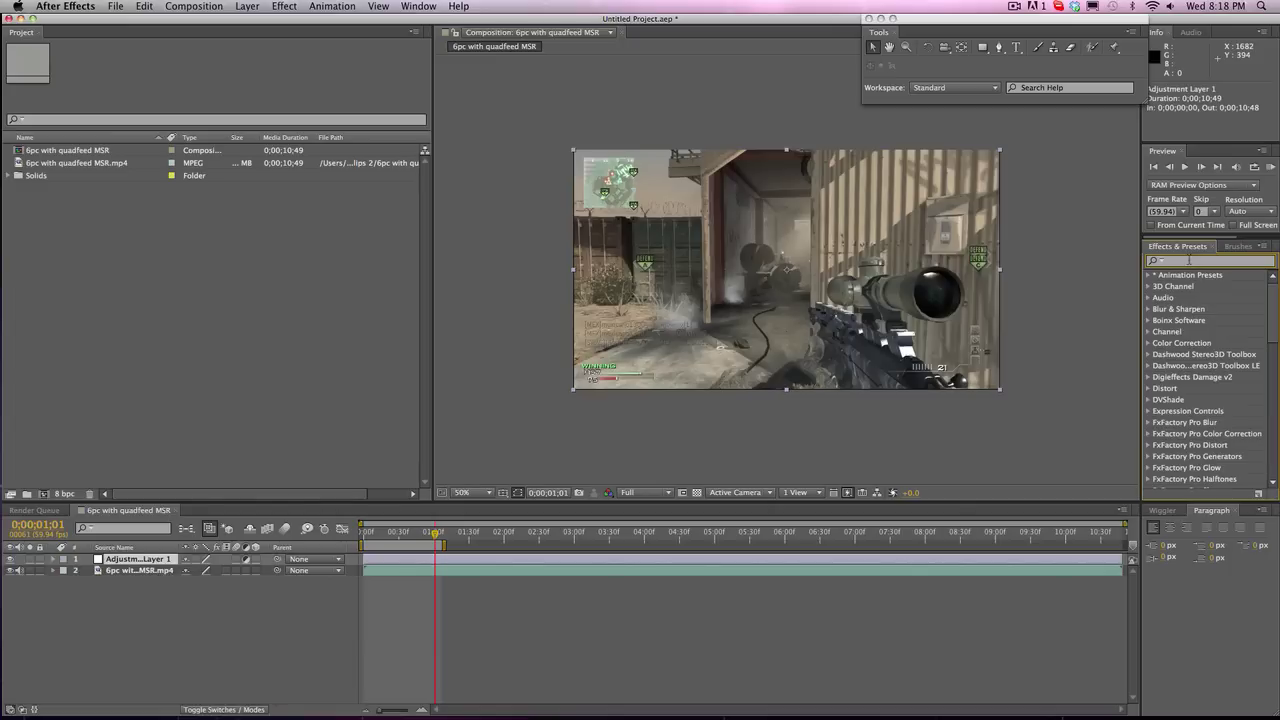
{"action": "type", "text": "baker"}
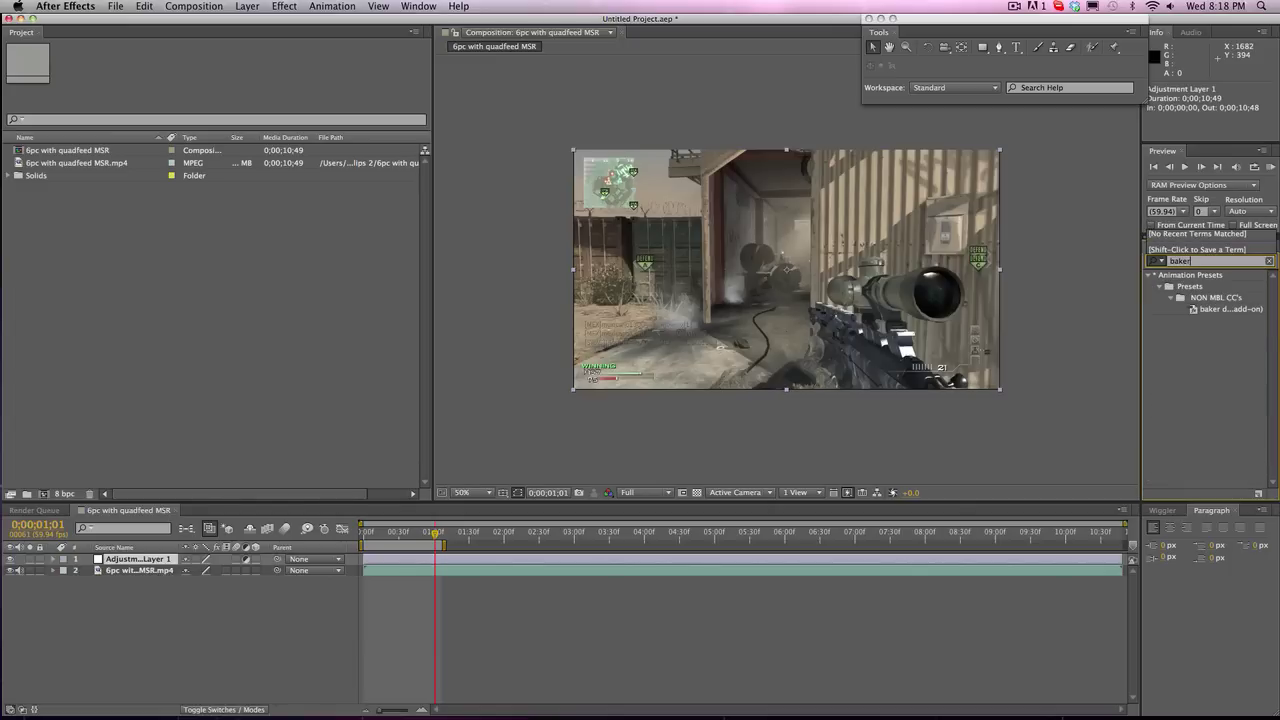
{"action": "left_click_drag", "start_coordinate": [1228, 309], "coordinate": [563, 562]}
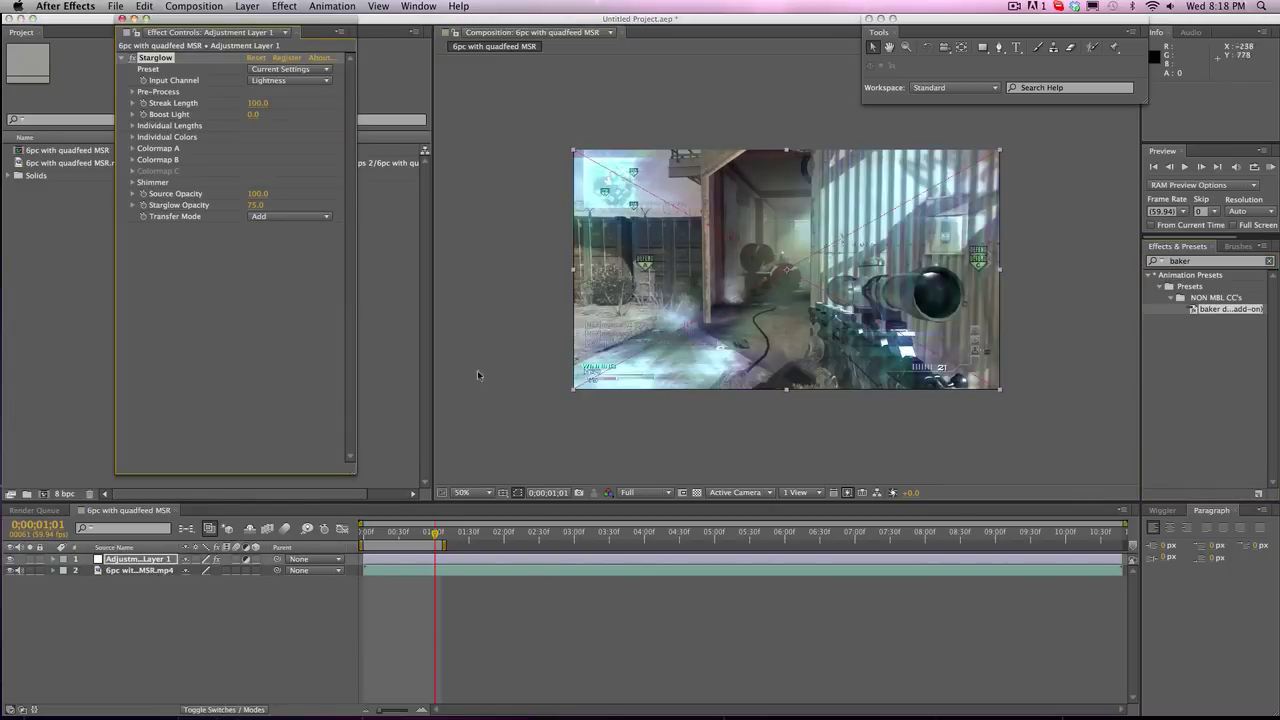
{"action": "left_click_drag", "start_coordinate": [420, 537], "coordinate": [1122, 544]}
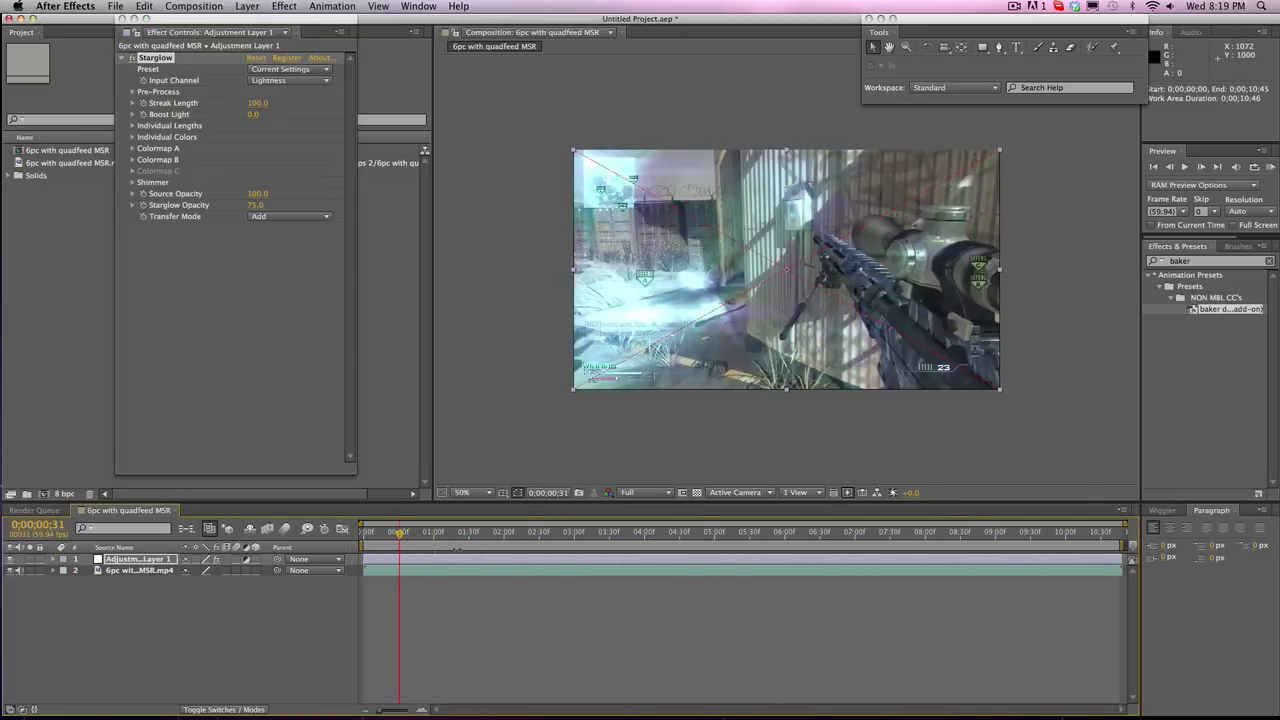
{"action": "left_click", "coordinate": [413, 538]}
{"action": "left_click_drag", "start_coordinate": [471, 538], "coordinate": [506, 533]}
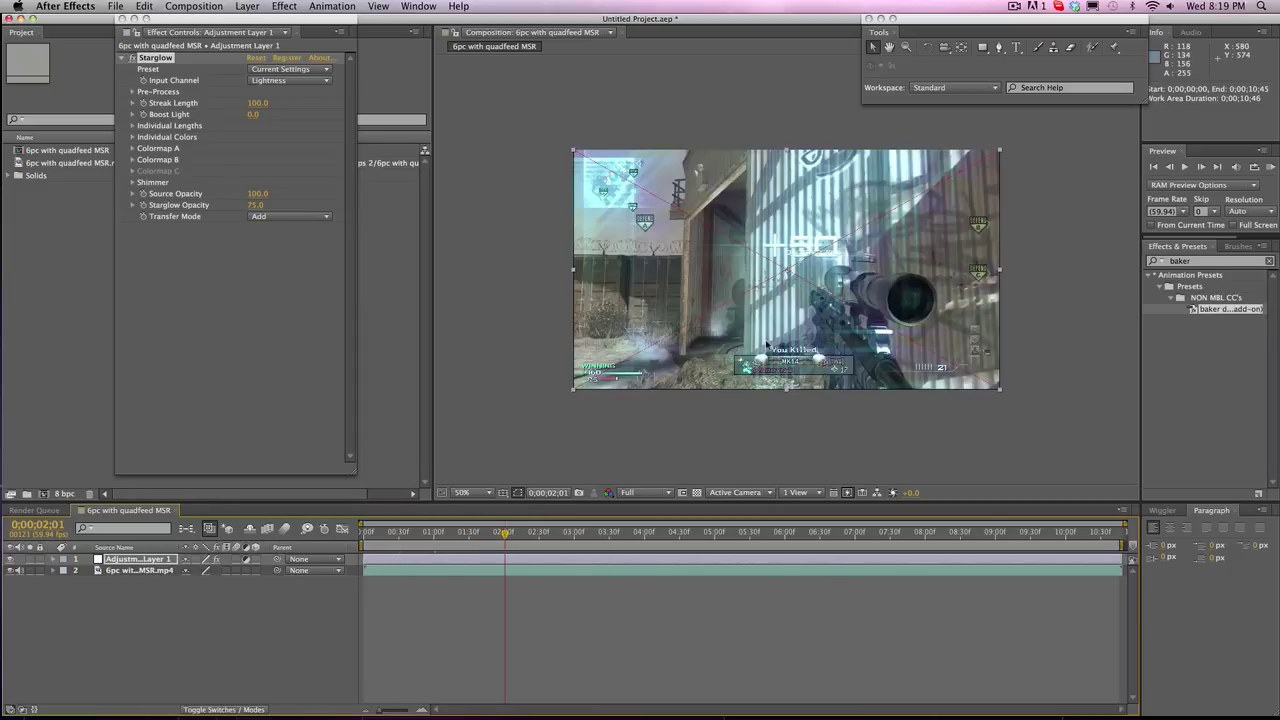
Test-shift Adjustment Layer 1's Position X twice, undoing each to restore 640.0, 360.0.
{"action": "left_click", "coordinate": [54, 559]}
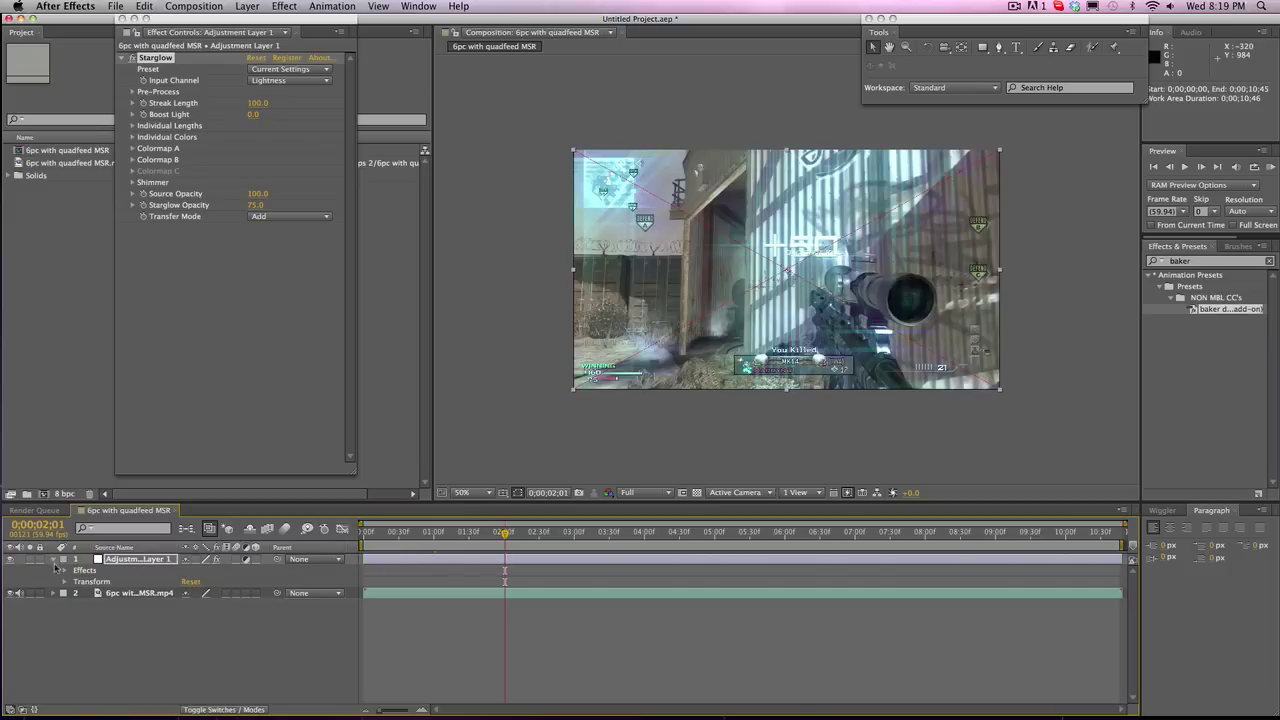
{"action": "left_click", "coordinate": [65, 580]}
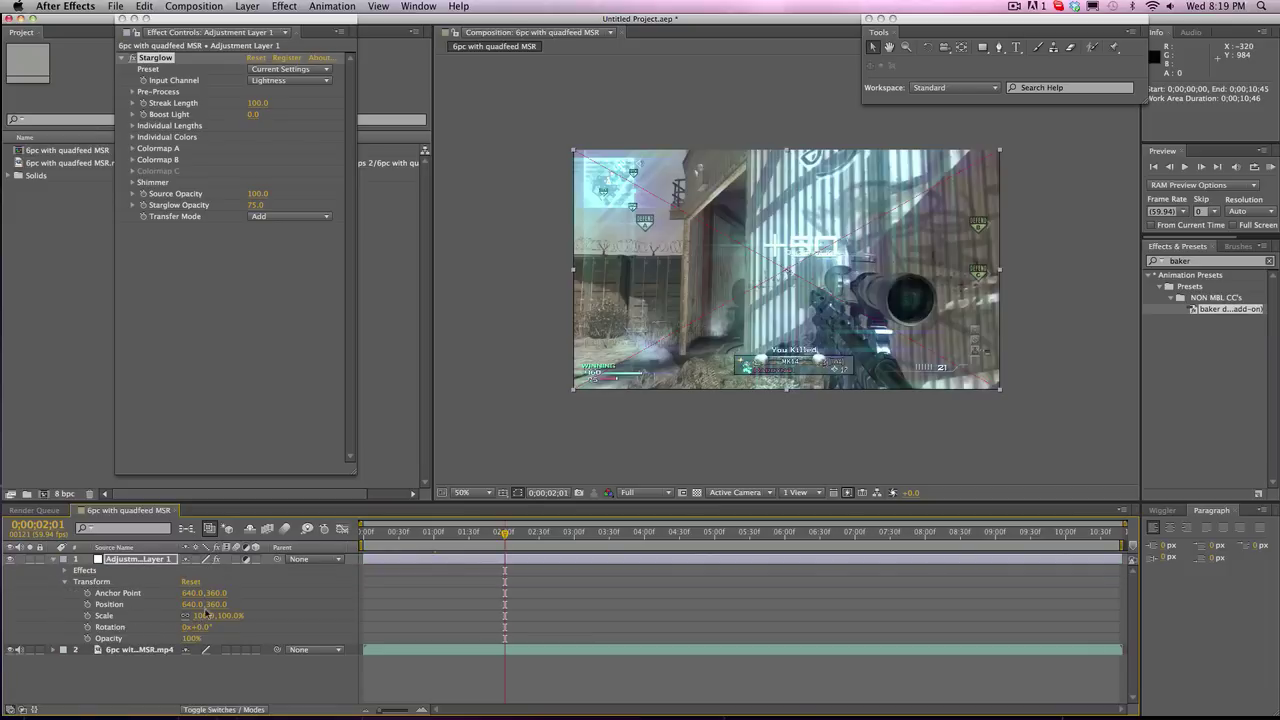
{"action": "left_click_drag", "start_coordinate": [205, 607], "coordinate": [197, 548]}
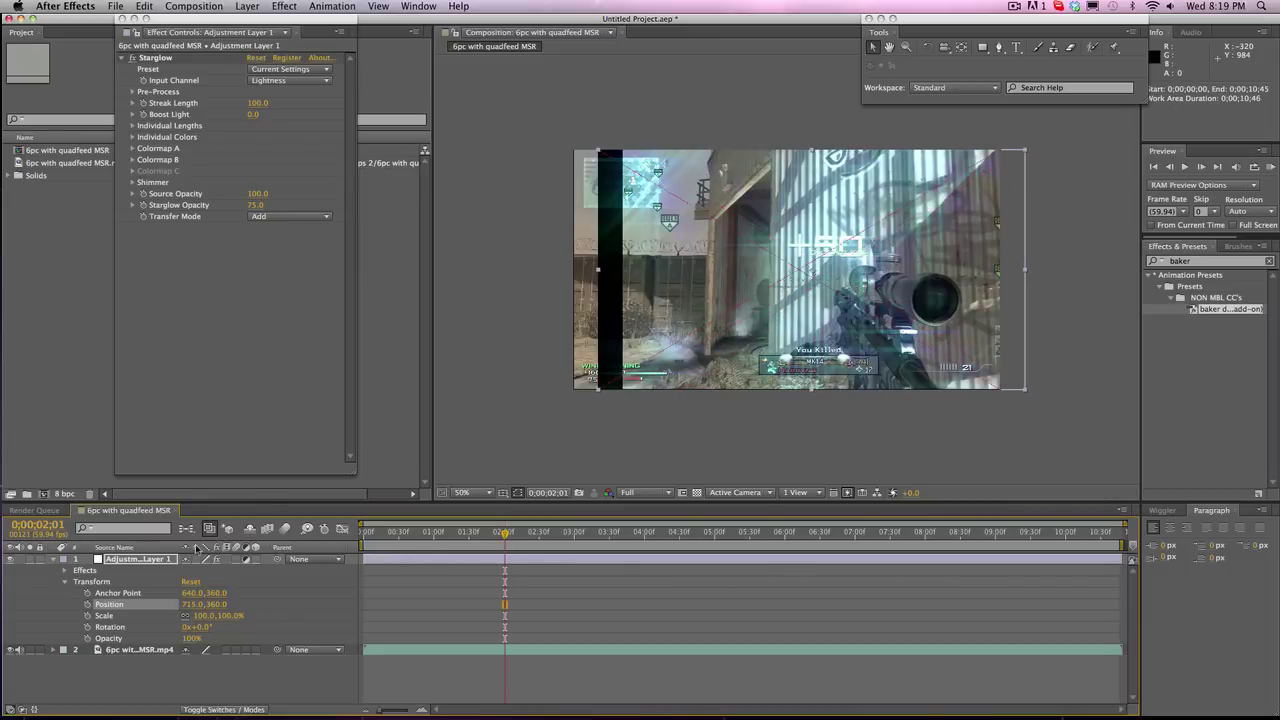
{"action": "key", "text": "super+z"}
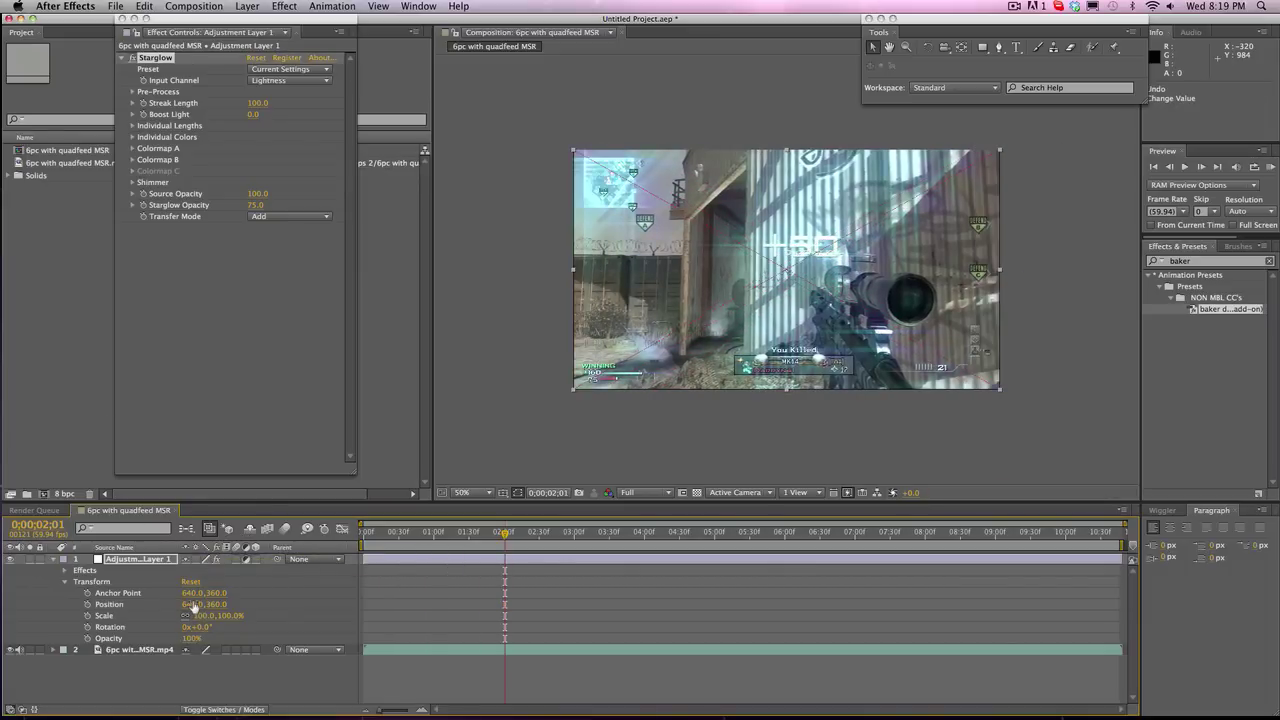
{"action": "left_click_drag", "start_coordinate": [189, 604], "coordinate": [598, 262]}
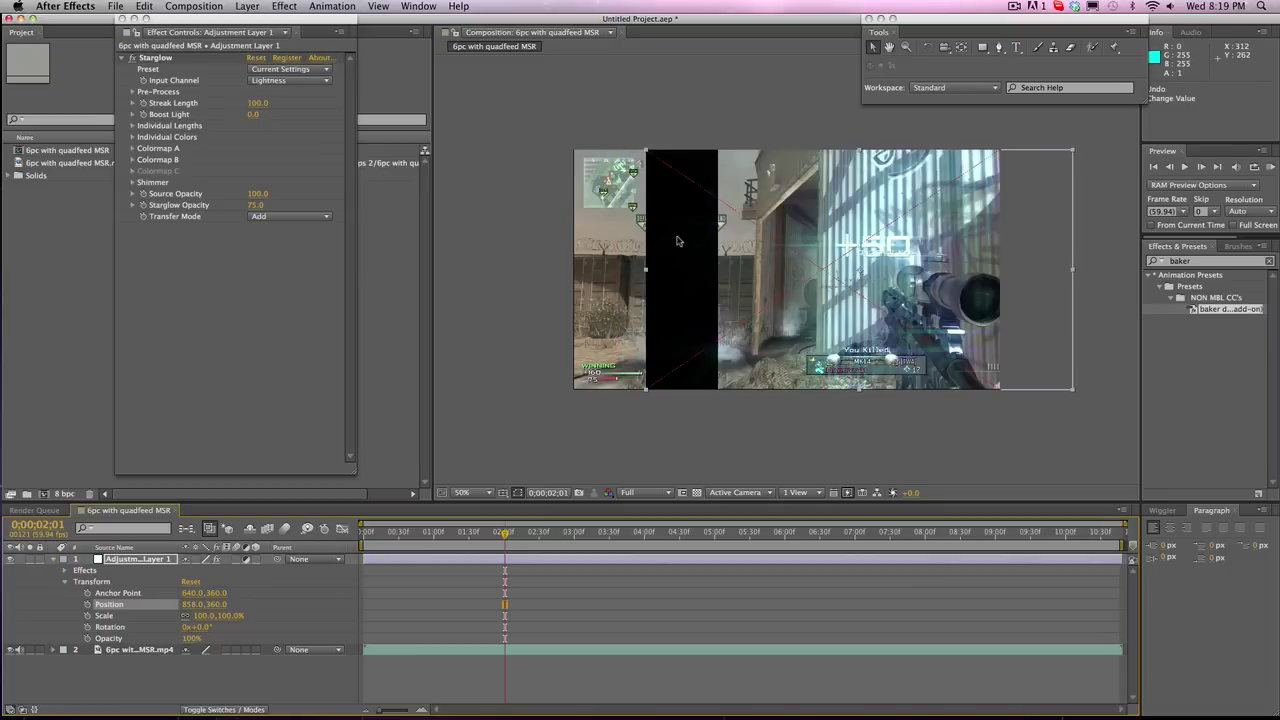
{"action": "key", "text": "super+z"}
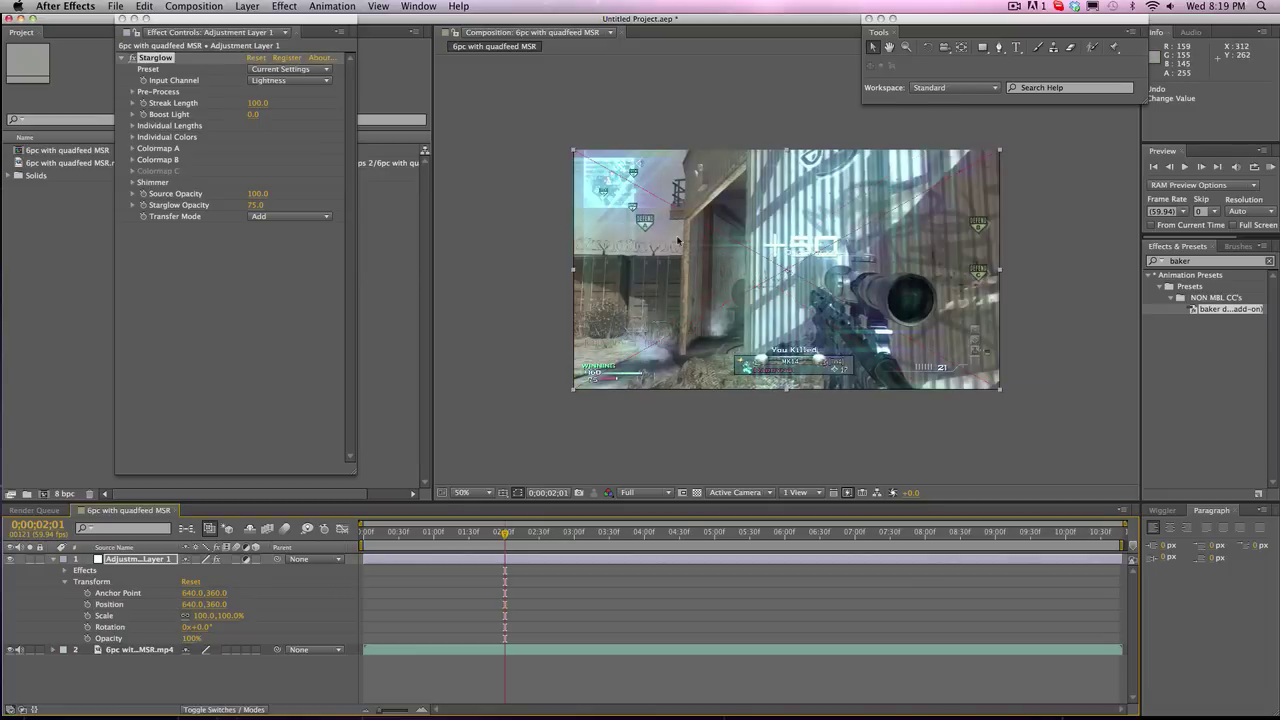
Delete Adjustment Layer 1 from the composition.
{"action": "left_click", "coordinate": [155, 560]}
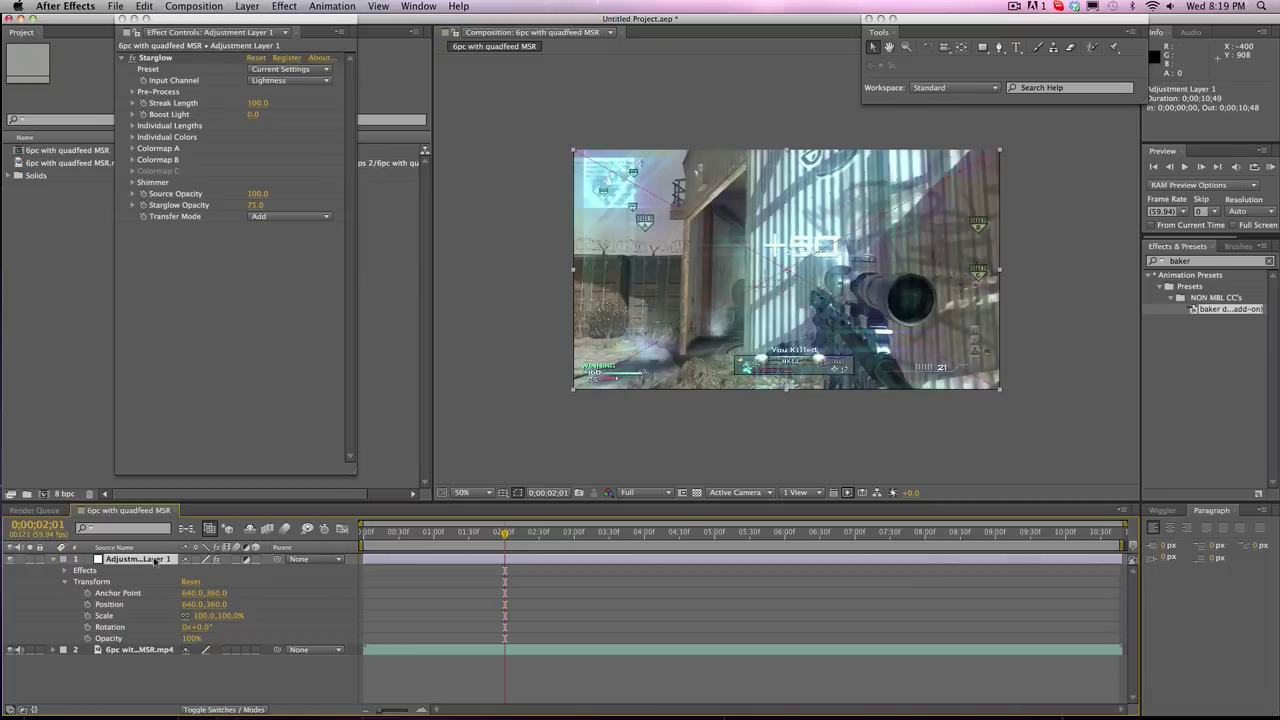
{"action": "key", "text": "Delete"}
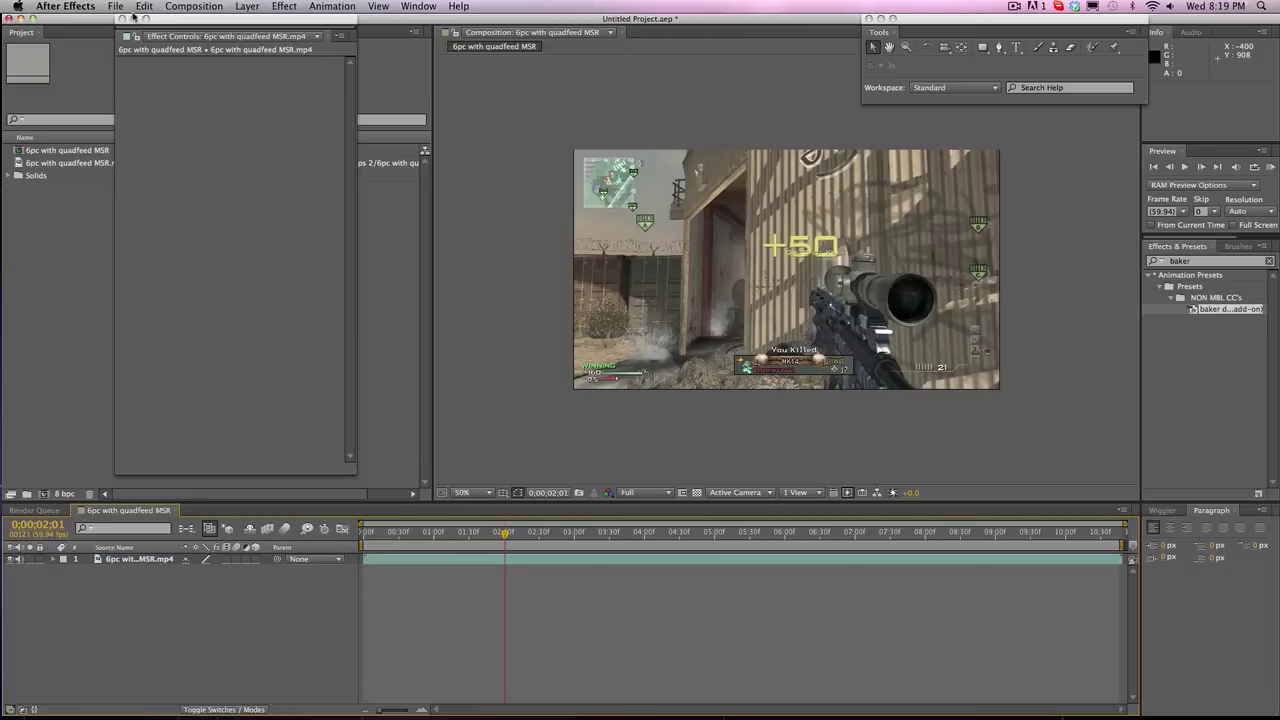
Close the floating Effect Controls window to return to the project items.
{"action": "left_click", "coordinate": [123, 19]}
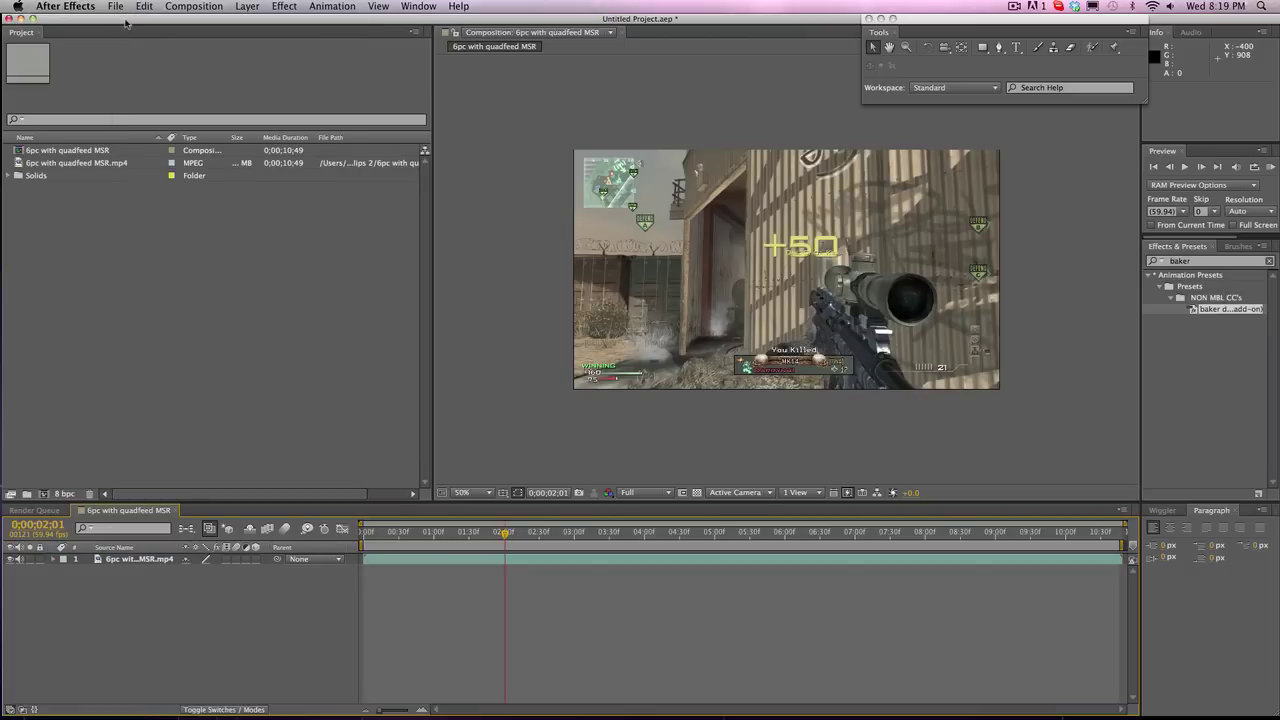